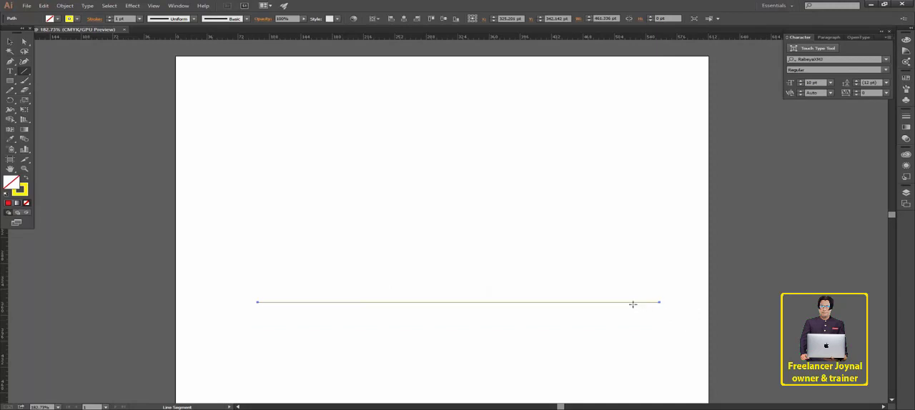
- Give the selected horizontal line a black stroke with a 2 pt weight
click(76, 19)
click(33, 32)
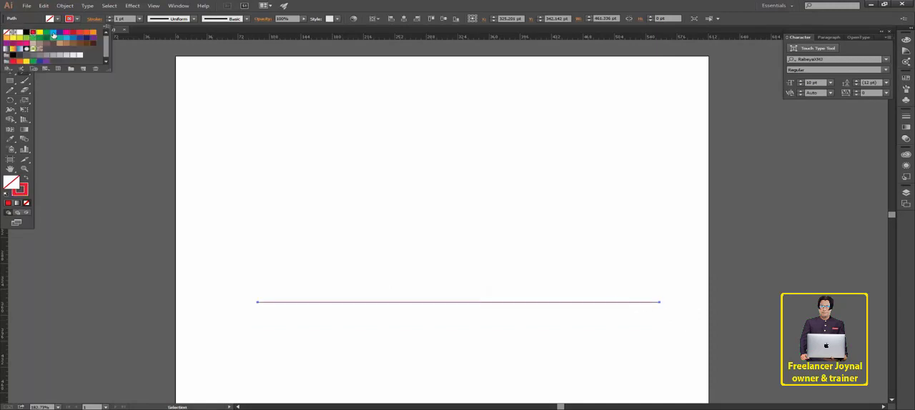
click(26, 32)
click(110, 21)
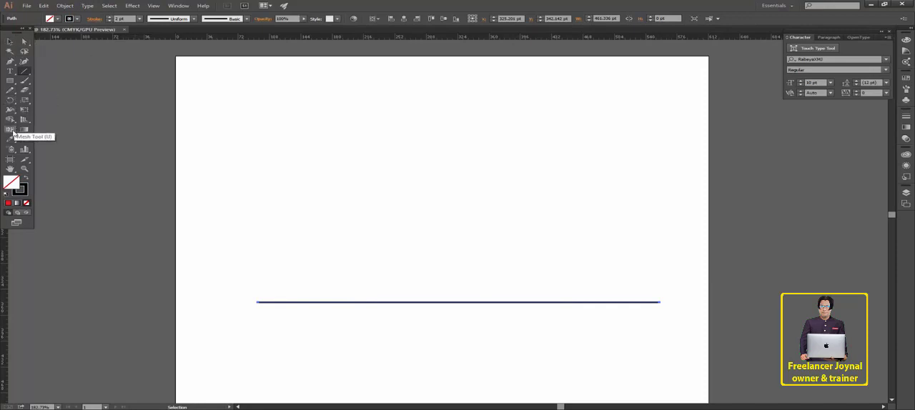
- Draw a very thin horizontal rectangle about 399 pt wide above the line, and delete it
click(12, 85)
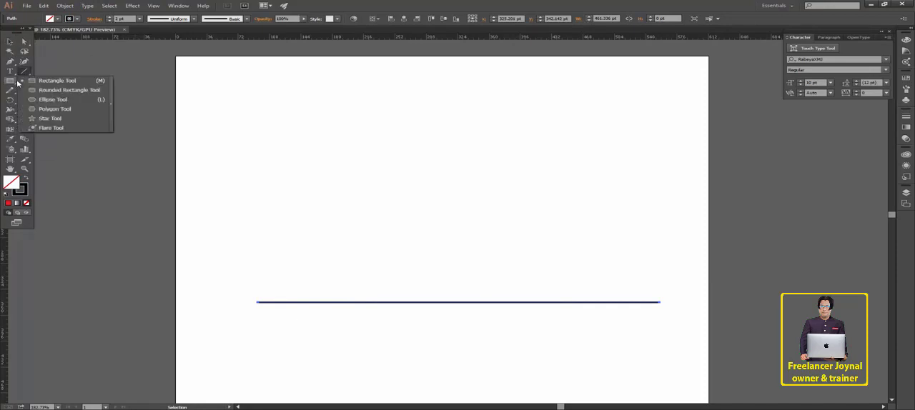
click(22, 77)
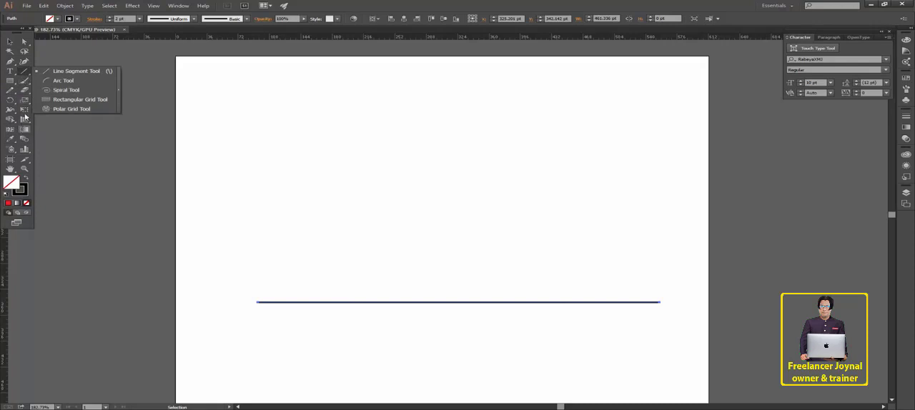
click(16, 81)
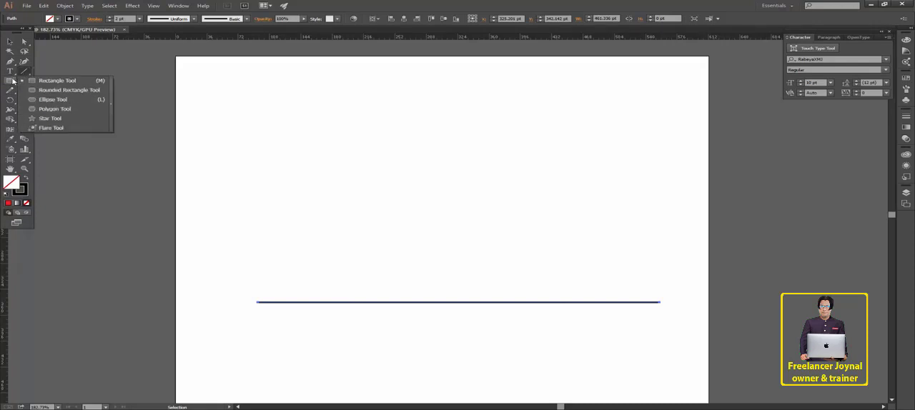
click(12, 81)
click(26, 82)
drag(320, 151, 669, 152)
key(v)
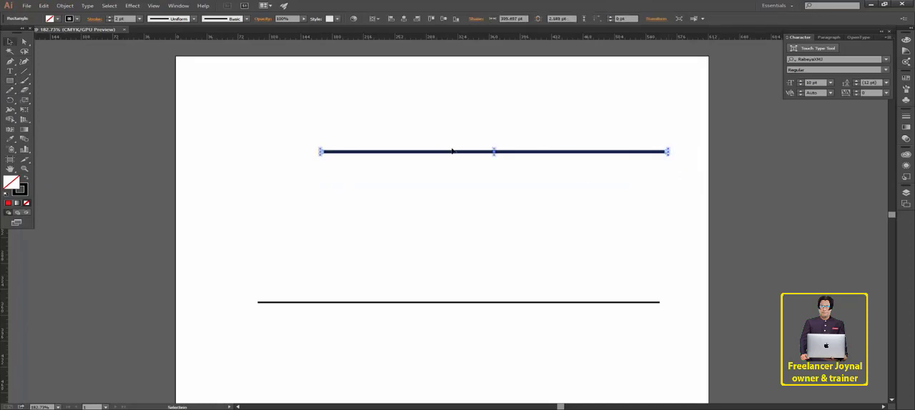
key(Delete)
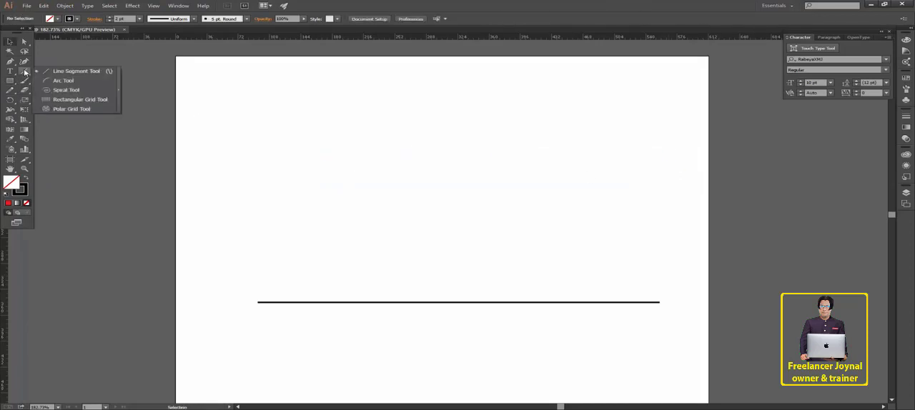
key(backslash)
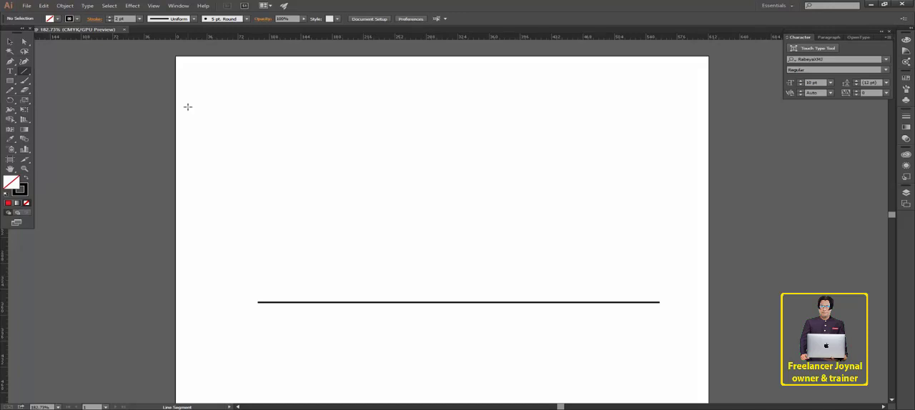
drag(341, 218, 350, 169)
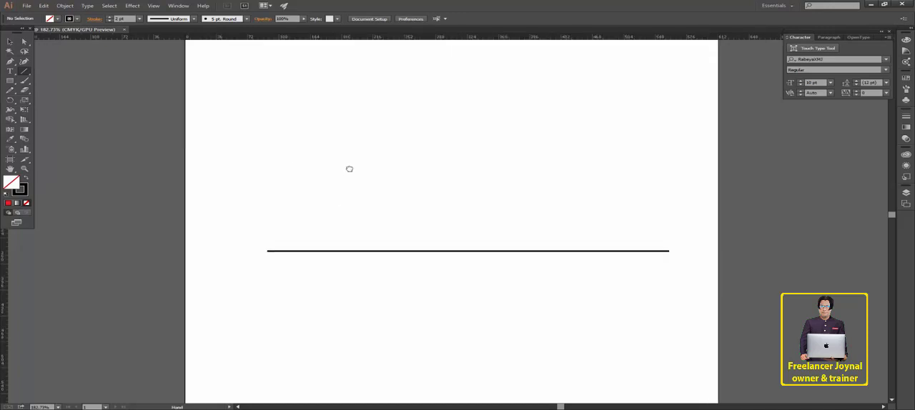
click(10, 82)
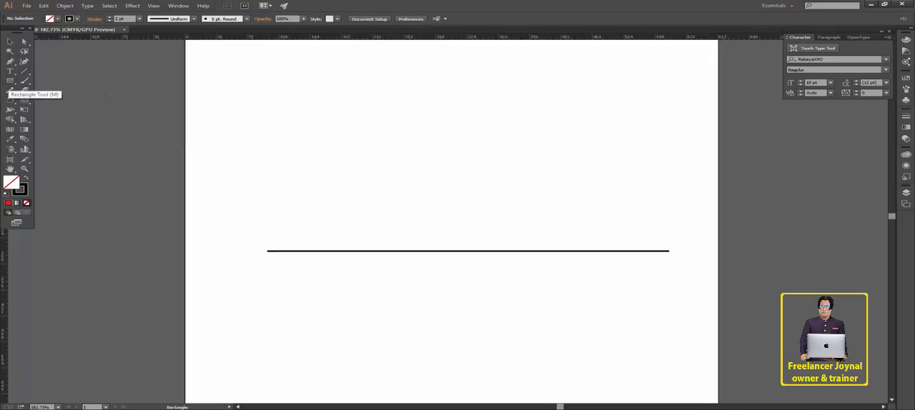
click(371, 133)
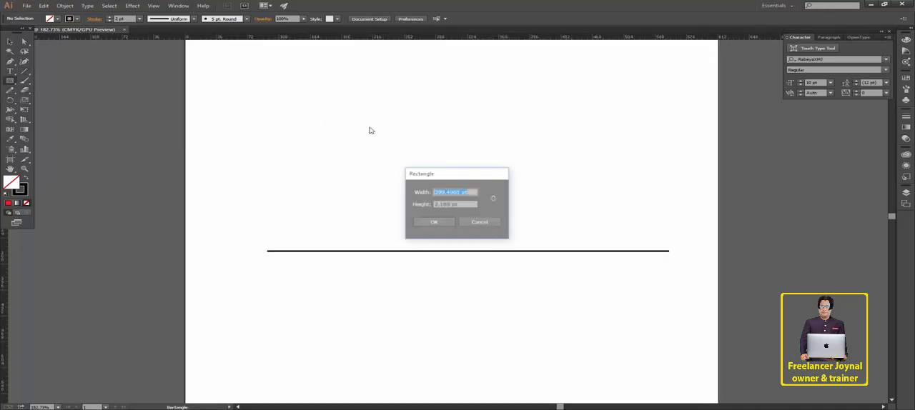
click(480, 222)
drag(24, 72, 60, 70)
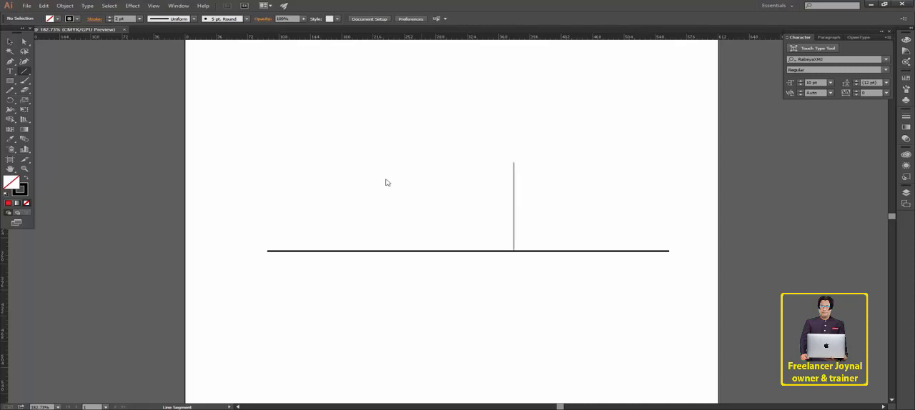
click(387, 182)
click(480, 231)
- Detach the line tools group as a floating toolbar and place it beside the artboard, near the Character panel
click(25, 72)
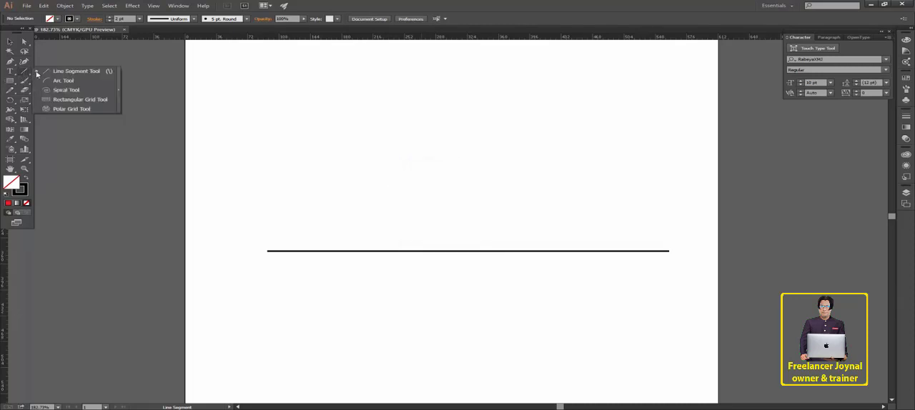
click(118, 96)
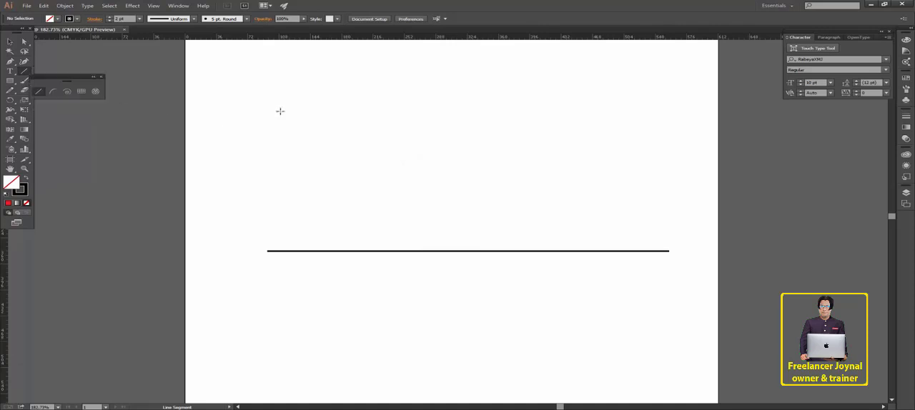
drag(65, 77, 767, 134)
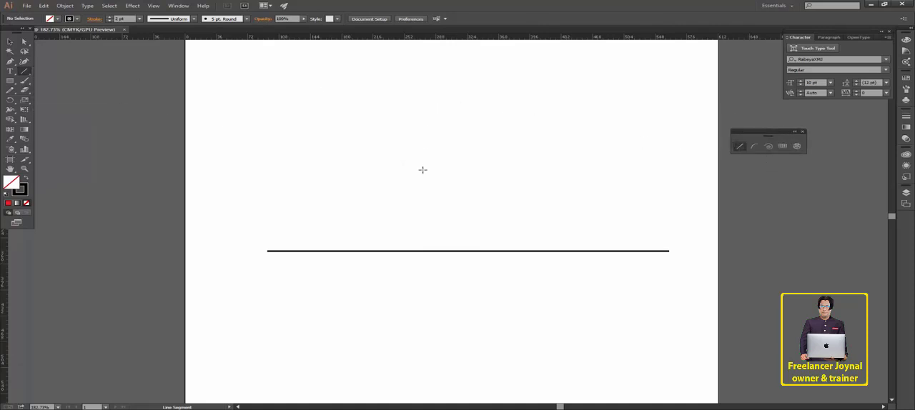
- Draw a horizontal line about 489 pt long above the existing one, and undo it
drag(244, 208, 665, 208)
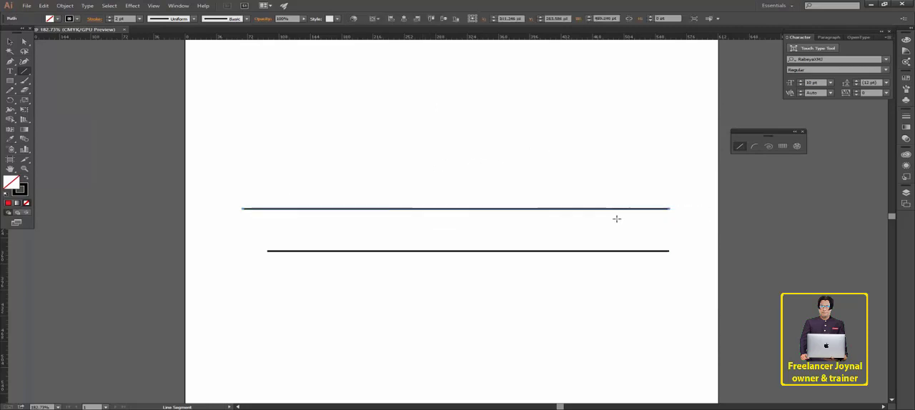
key(ctrl+z)
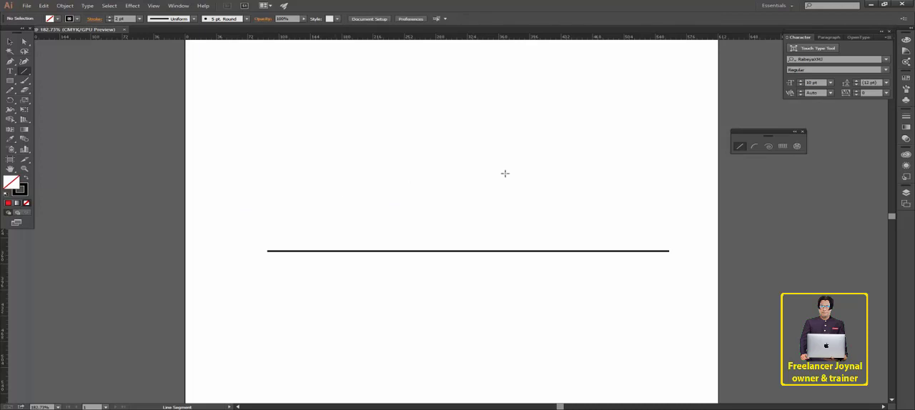
- Create a line segment 489.25 pt long at a 45° angle above the horizontal line
click(506, 180)
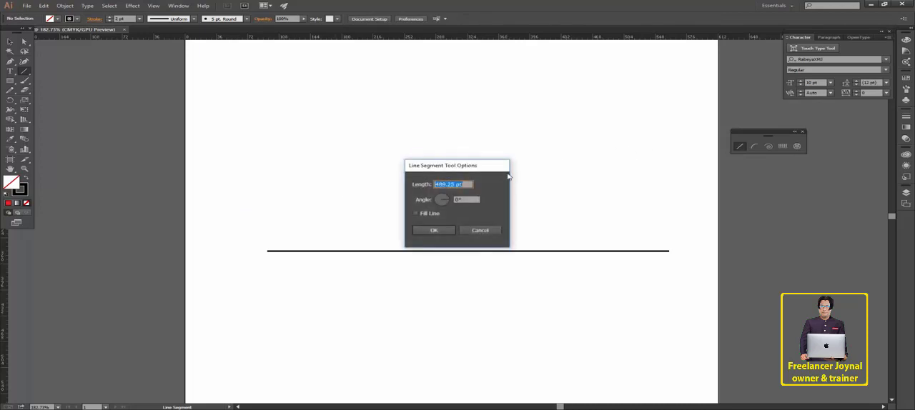
double_click(464, 184)
click(455, 183)
double_click(470, 184)
key(Tab)
text(45)
click(440, 230)
key(v)
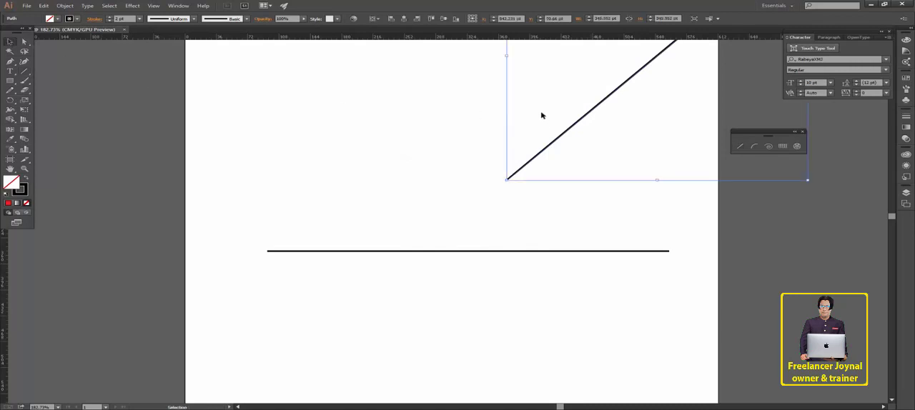
- Move the diagonal line's lower end onto the horizontal line's left end, and delete the diagonal line
drag(571, 129, 335, 198)
click(535, 306)
key(space)
drag(564, 119, 530, 206)
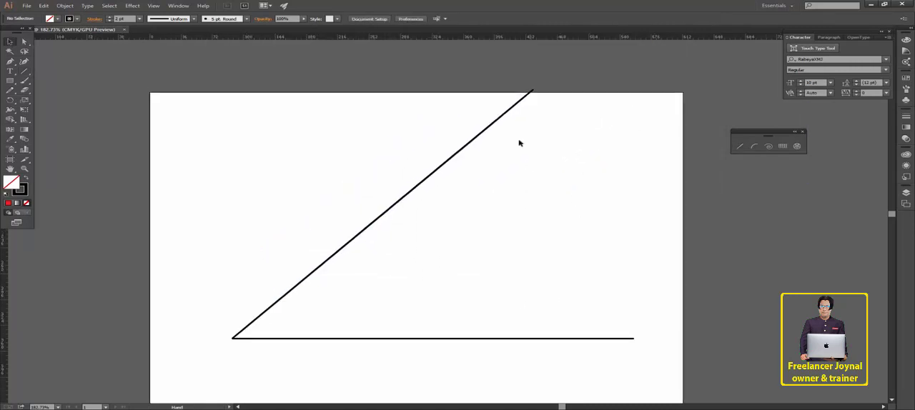
click(405, 195)
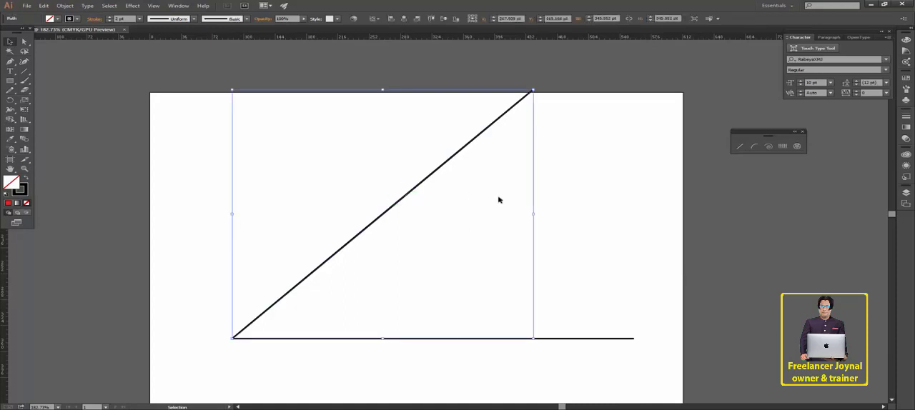
key(Delete)
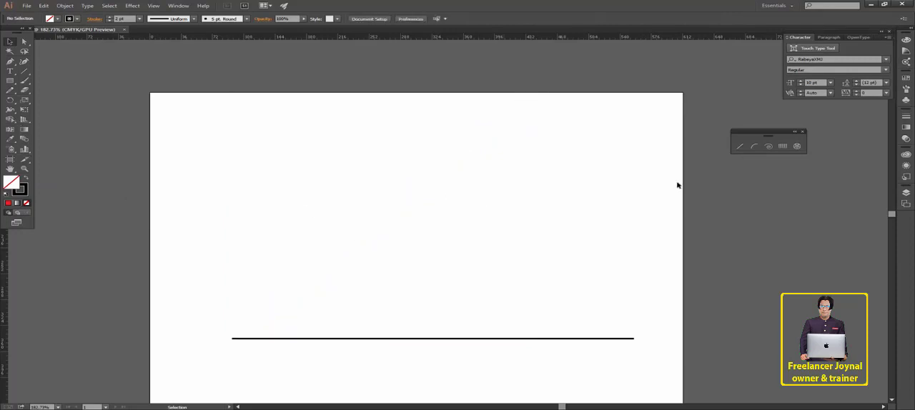
click(741, 147)
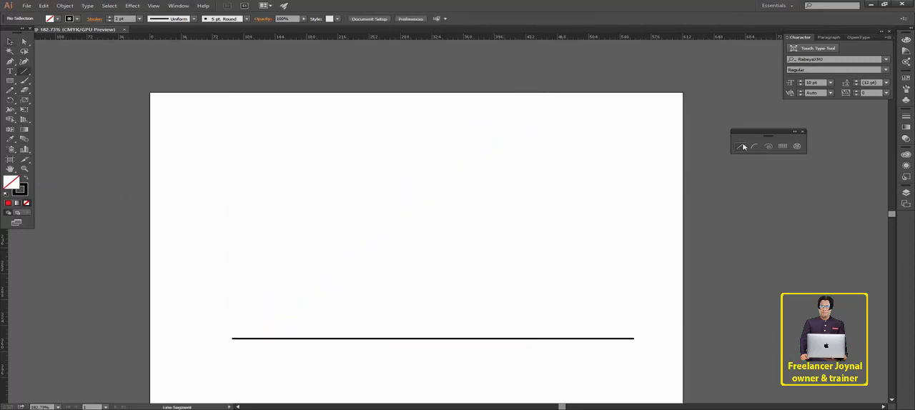
click(441, 235)
click(471, 184)
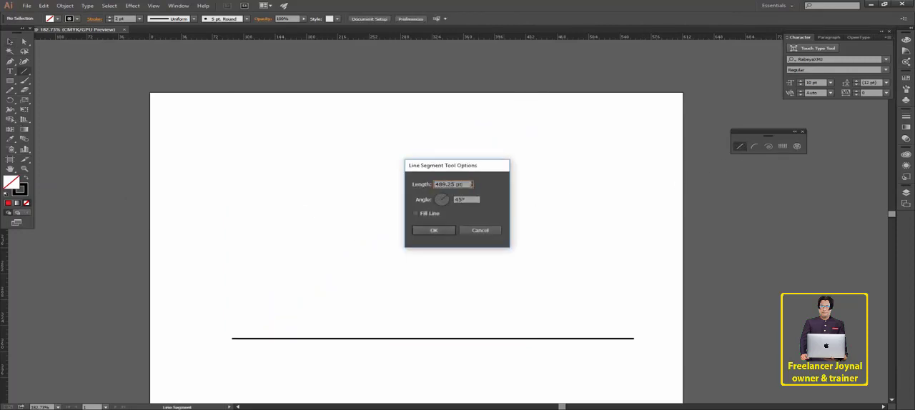
drag(466, 184, 402, 185)
double_click(469, 185)
double_click(461, 185)
triple_click(467, 184)
click(481, 230)
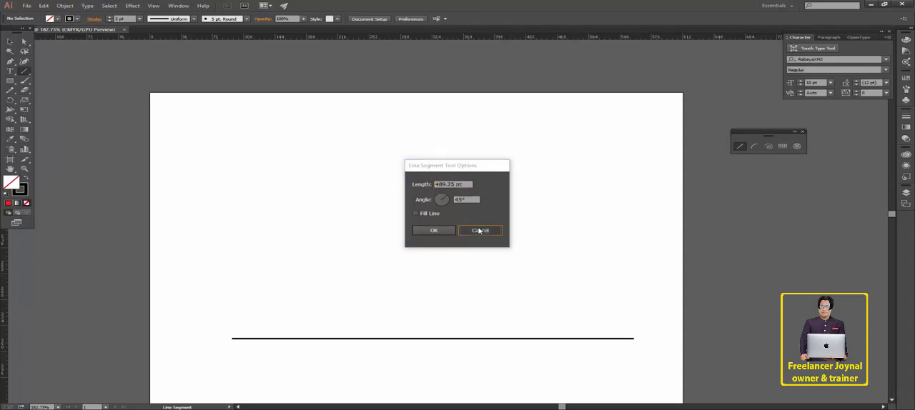
- Set the general measurement units to Inches in the preferences
click(412, 20)
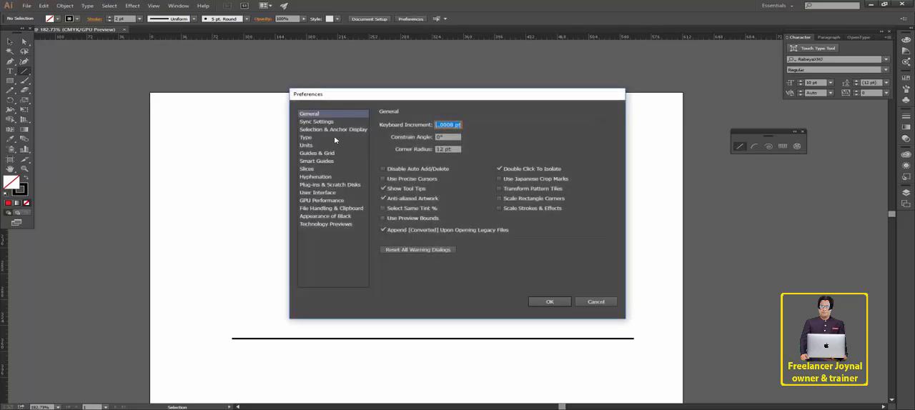
click(312, 145)
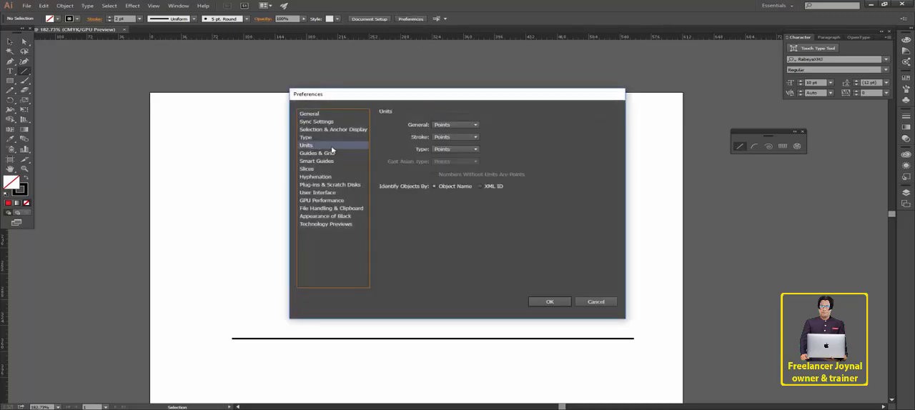
click(454, 126)
click(449, 151)
click(452, 125)
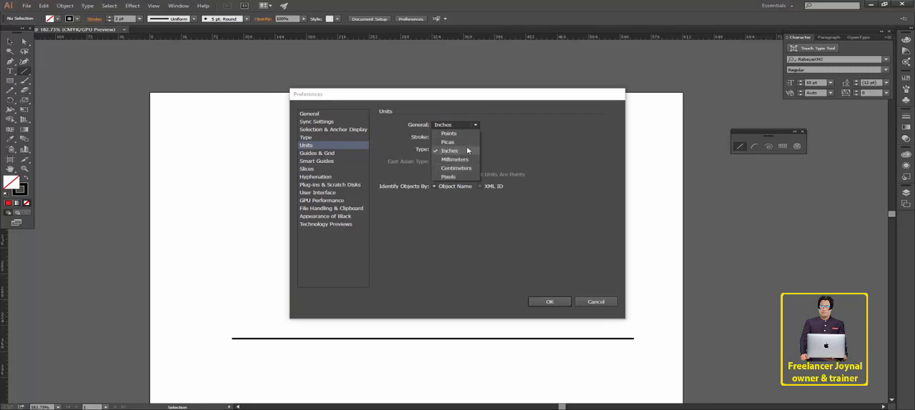
click(459, 154)
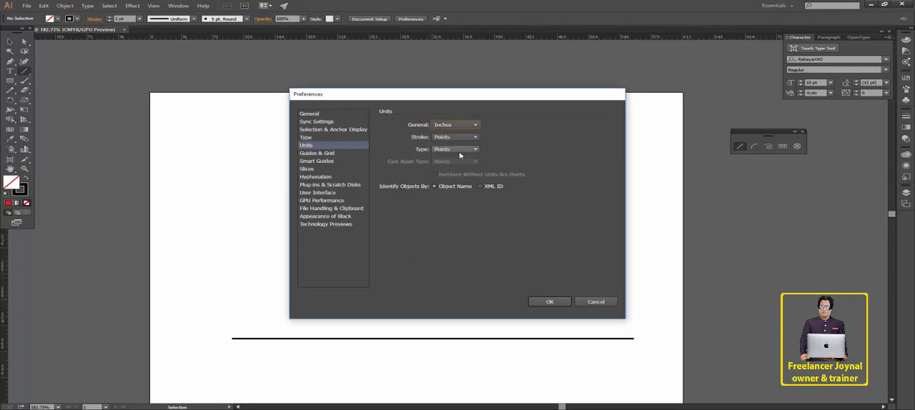
click(551, 303)
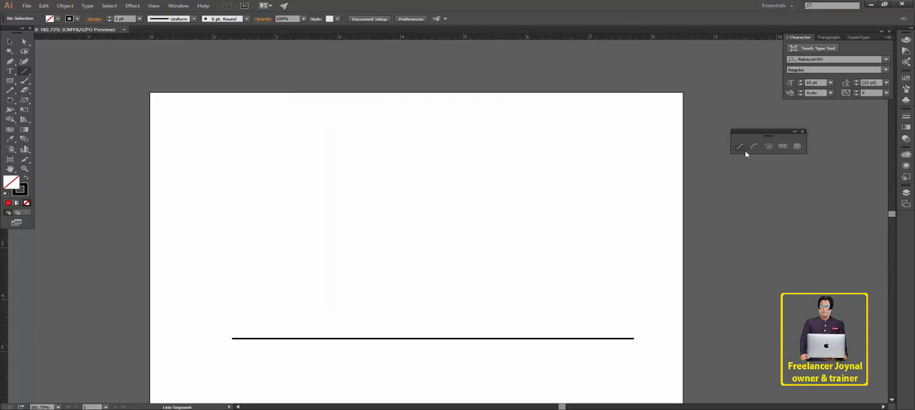
- Create a line segment 5 in long at a 45° angle above the horizontal line
click(385, 207)
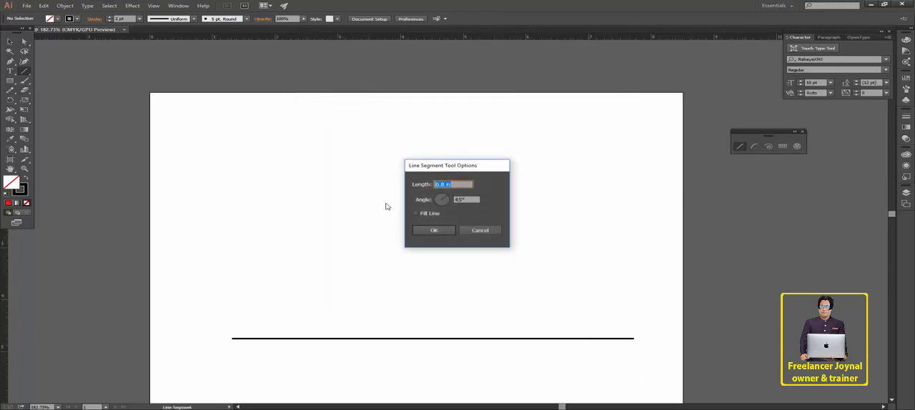
drag(444, 168, 368, 190)
click(449, 184)
click(433, 185)
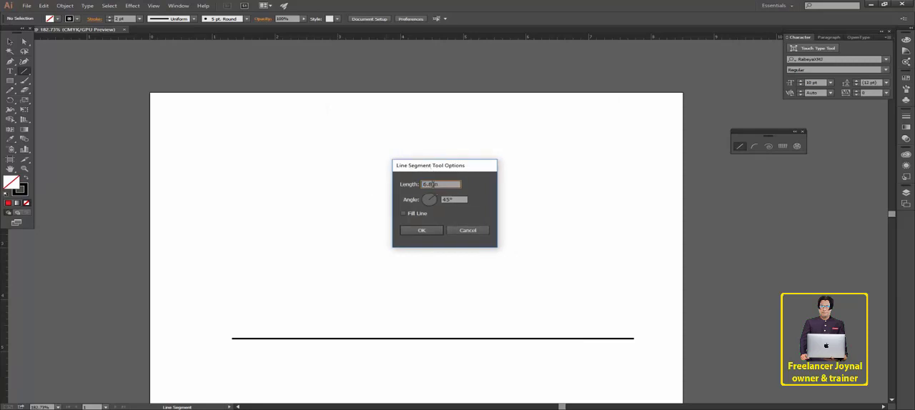
drag(434, 184, 376, 189)
text(5)
key(Tab)
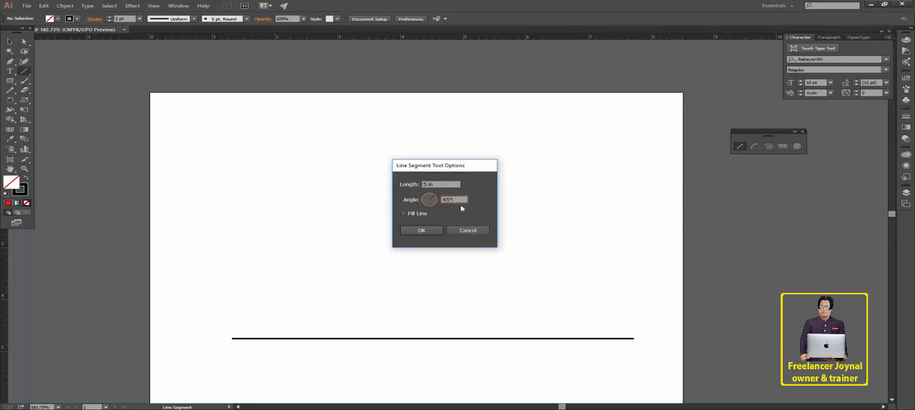
click(426, 231)
- Move the 5 in diagonal line so its lower end meets the horizontal line's left end
key(v)
scroll(397, 215, down, 2)
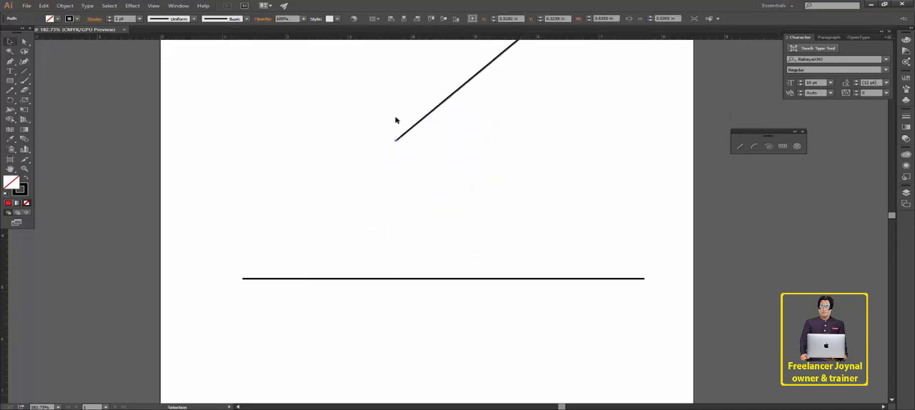
drag(396, 139, 259, 269)
click(384, 337)
key(space)
drag(529, 258, 494, 259)
drag(463, 206, 521, 286)
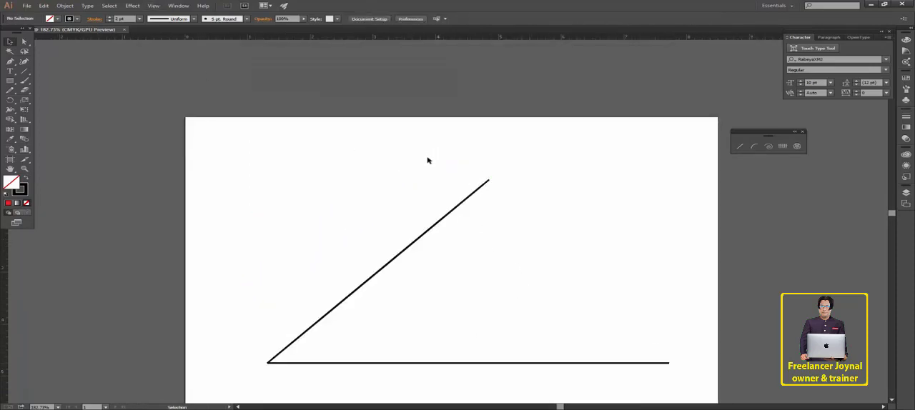
- Create a 5 in line segment sloping up to the left above the joined lines
key(backslash)
click(423, 185)
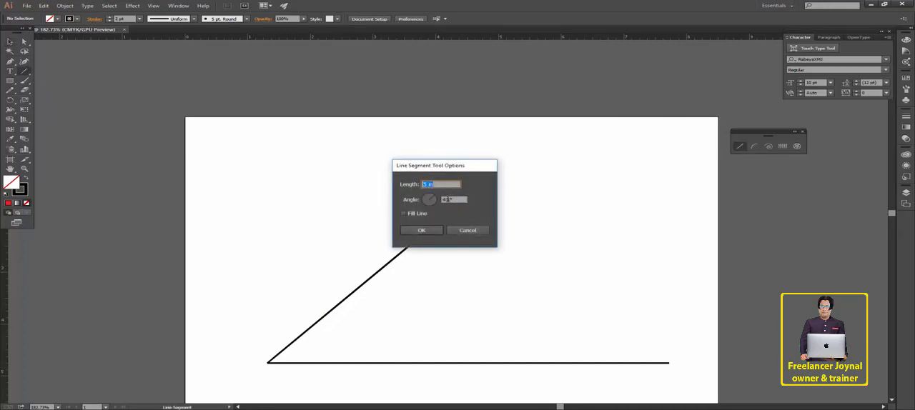
key(Tab)
click(421, 230)
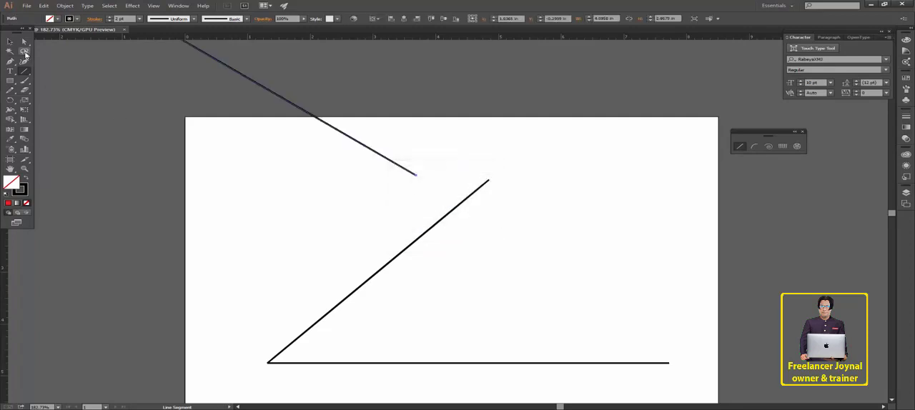
- Move the new line so its lower end meets the upper end of the 45° diagonal line
click(10, 42)
drag(400, 167, 469, 171)
click(637, 314)
scroll(604, 248, down, 2)
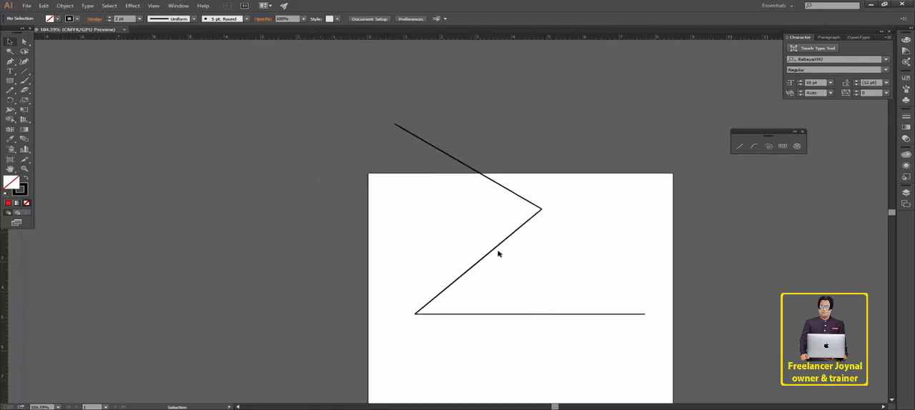
- Draw a rectangle about 8 in wide and 3.97 in high over the joined lines
drag(649, 343, 404, 157)
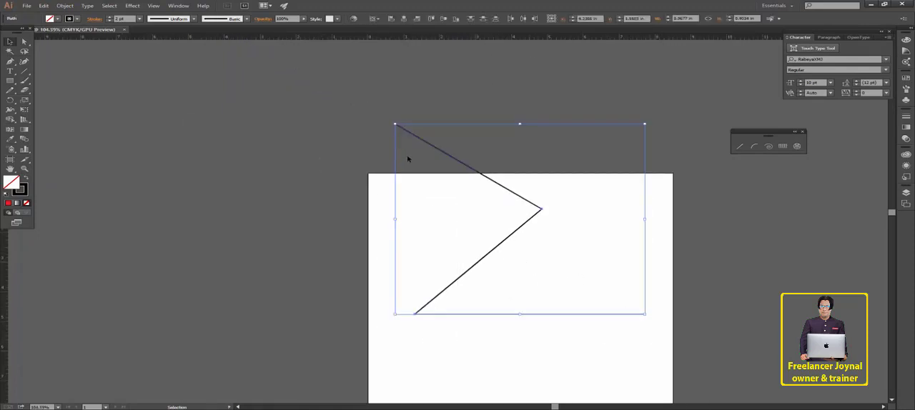
click(601, 253)
key(z)
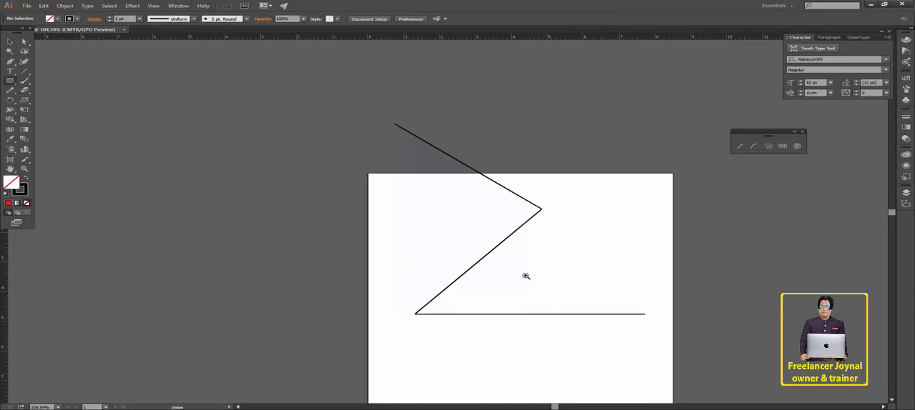
click(526, 276)
key(m)
drag(279, 165, 701, 309)
- Fill the rectangle with red and remove its stroke
click(57, 18)
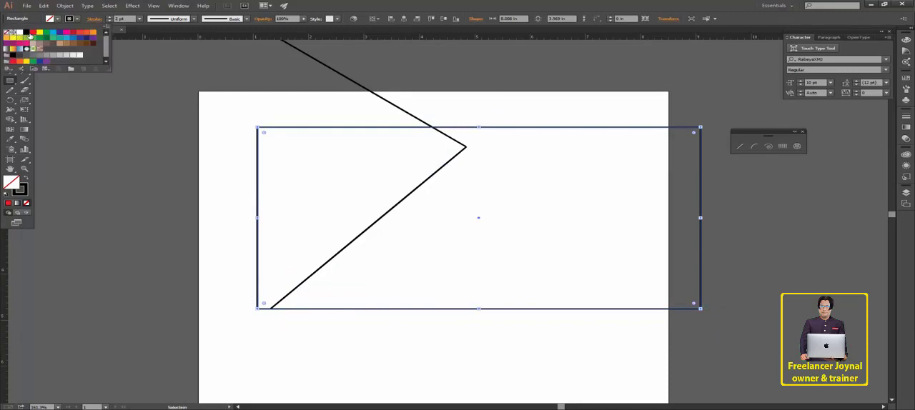
click(33, 33)
click(77, 20)
click(7, 33)
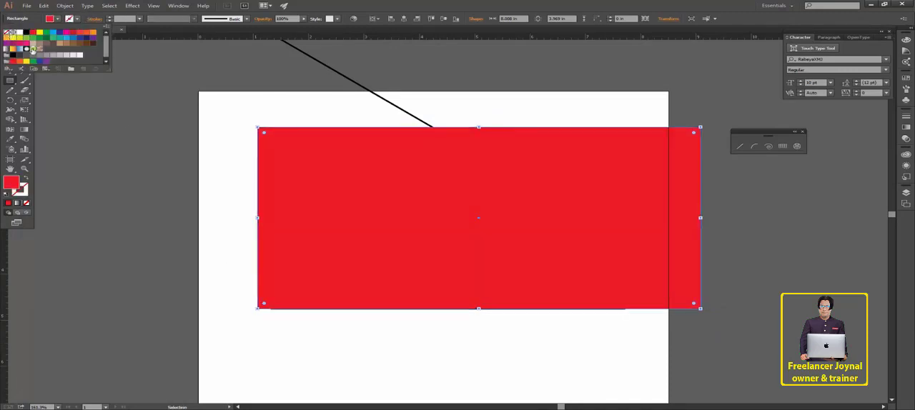
- Set the red rectangle's opacity to 59%
key(a)
click(250, 130)
click(280, 158)
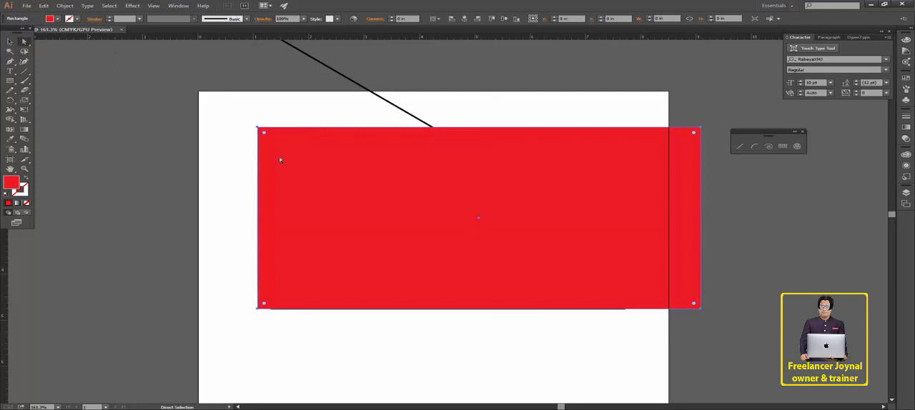
click(284, 19)
text(59)
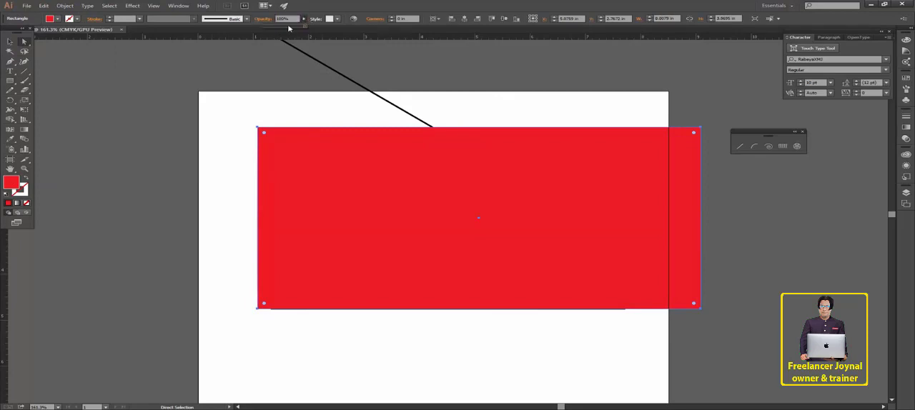
key(Return)
drag(21, 45, 65, 43)
click(334, 143)
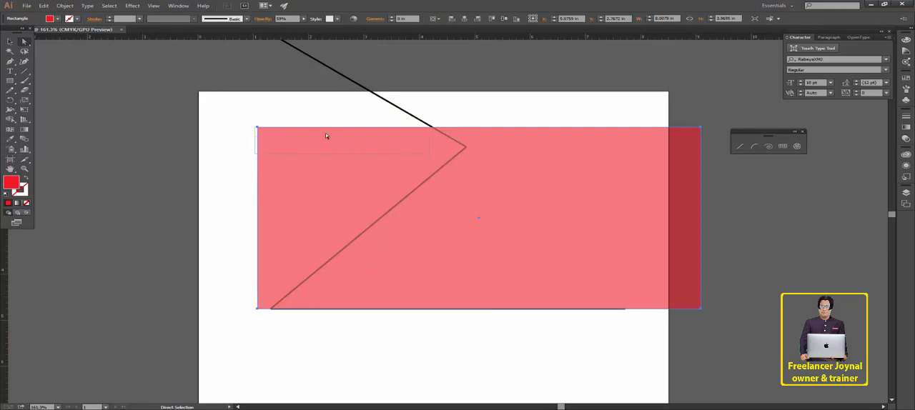
- Move the rectangle's two left anchor points onto the upper and lower ends of the 45° diagonal line
click(257, 127)
drag(257, 127, 465, 147)
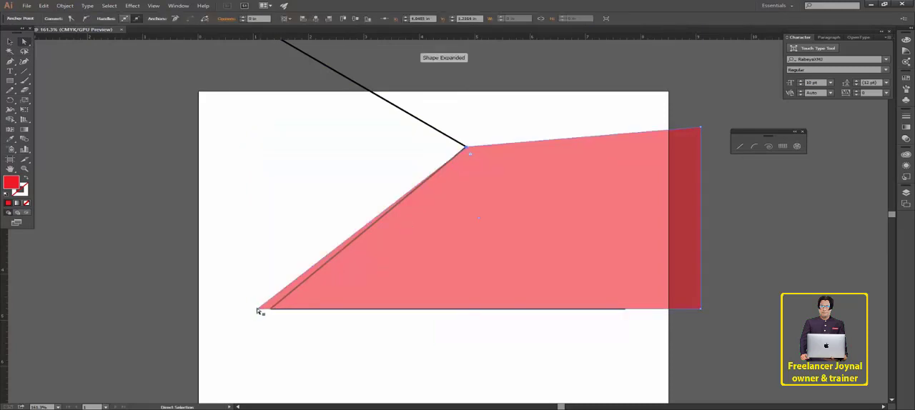
drag(259, 309, 271, 308)
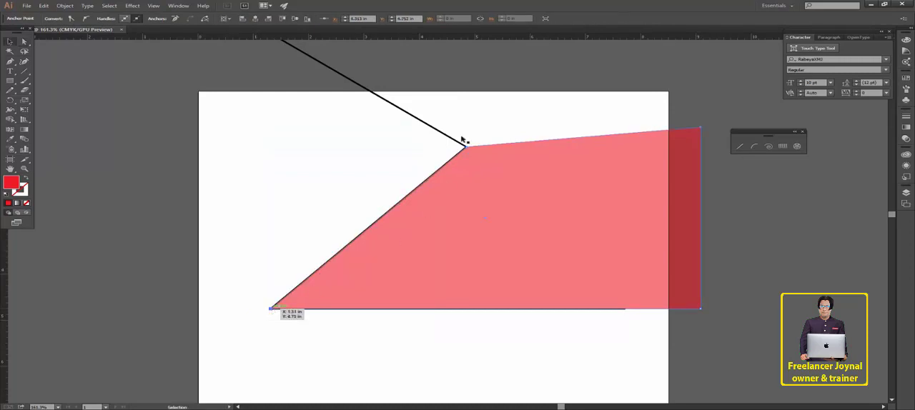
- Delete the uppermost line that slopes up to the left from the red shape's corner
key(v)
click(500, 107)
drag(451, 127, 392, 172)
click(317, 157)
click(386, 101)
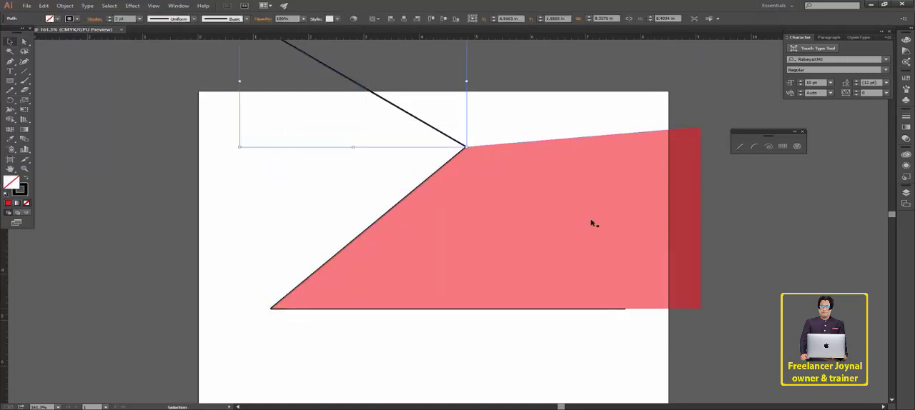
key(Delete)
- Set the red shape's opacity to 100%
click(593, 222)
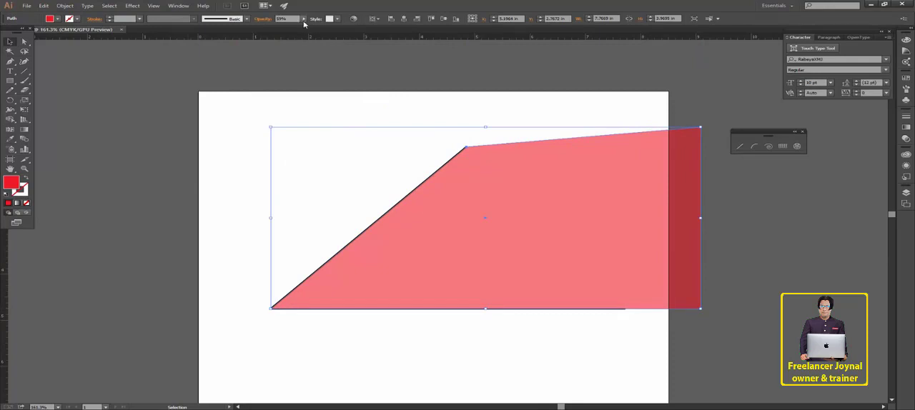
click(303, 19)
drag(294, 26, 321, 32)
click(709, 316)
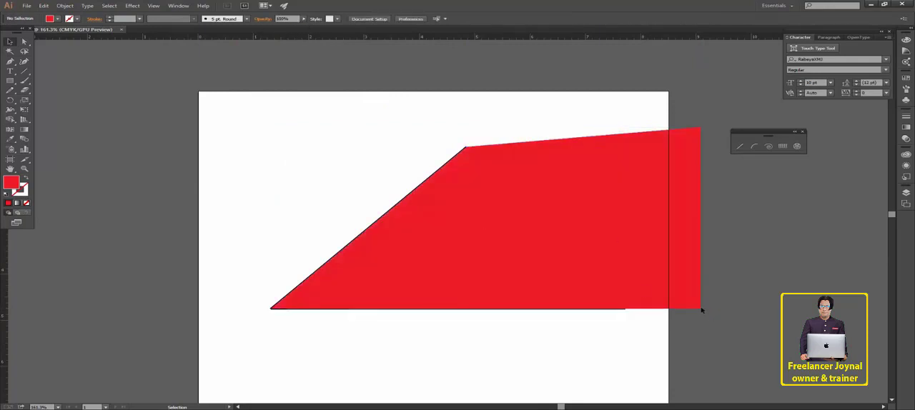
- Delete the red shape and the remaining lines to clear the artboard
click(439, 245)
click(617, 353)
click(515, 286)
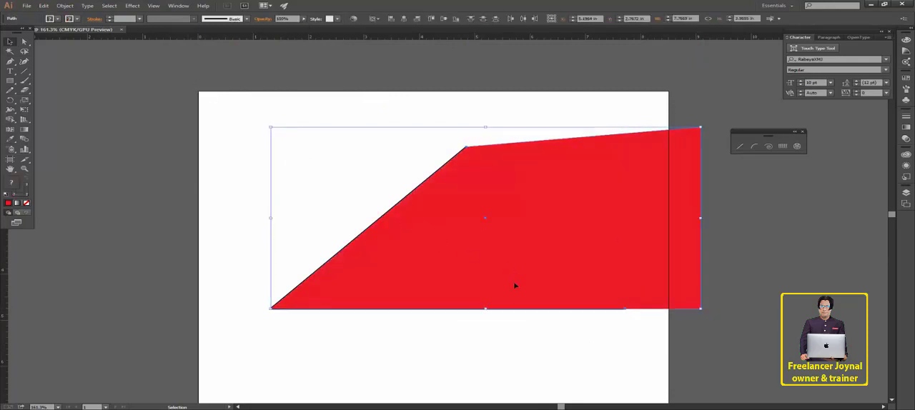
click(529, 350)
click(369, 245)
key(Delete)
drag(372, 293, 190, 141)
key(Delete)
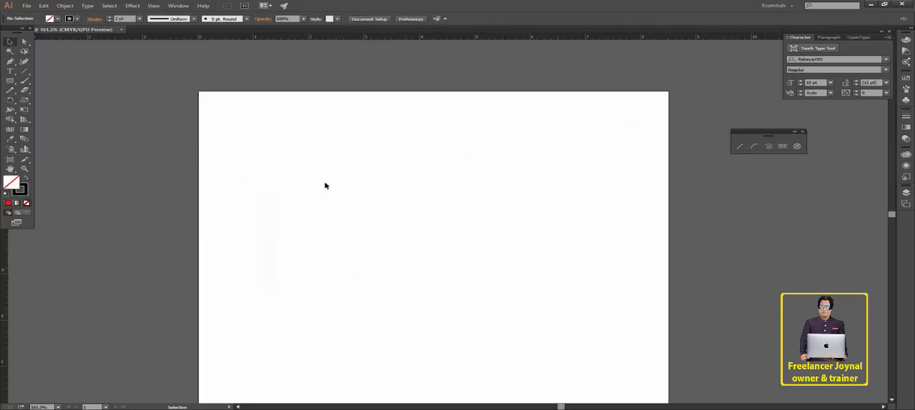
- Create an open arc with X and Y lengths of 1.39 in, based along the Y axis with slope 50
click(24, 73)
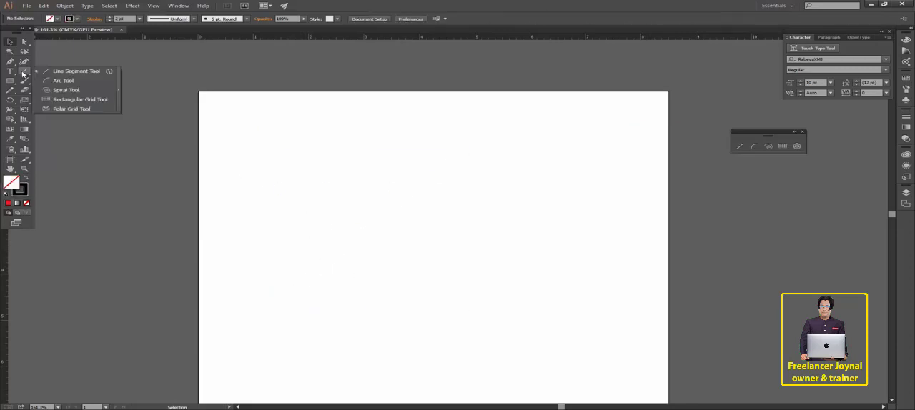
click(63, 80)
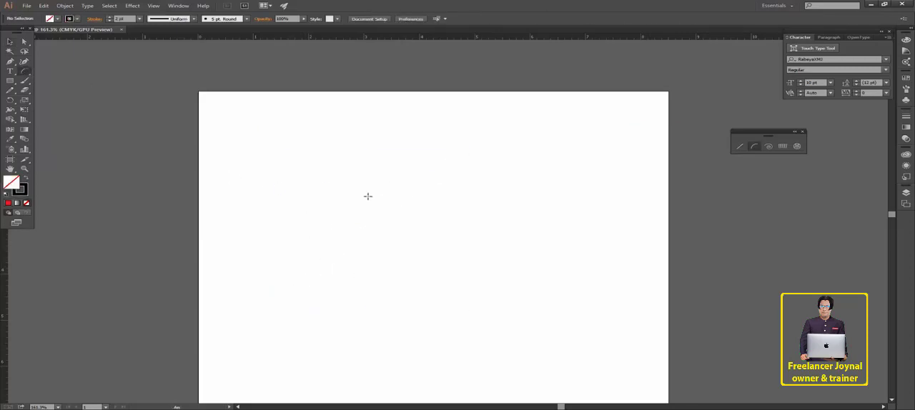
click(358, 191)
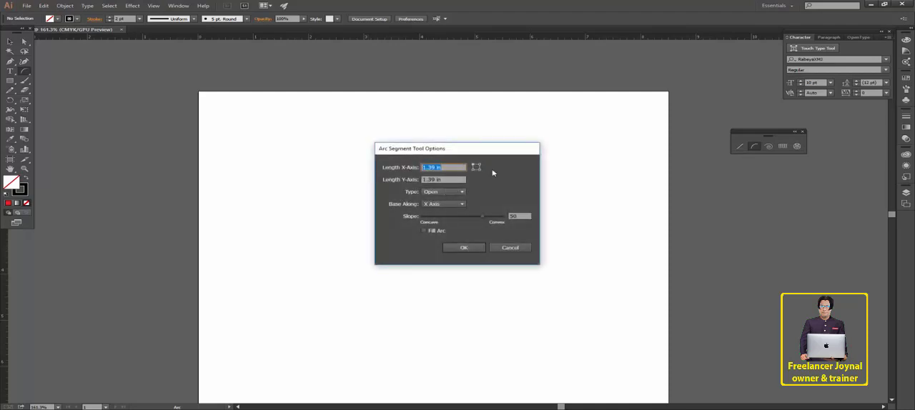
click(441, 167)
drag(435, 167, 421, 167)
click(439, 204)
click(443, 223)
click(439, 192)
click(432, 194)
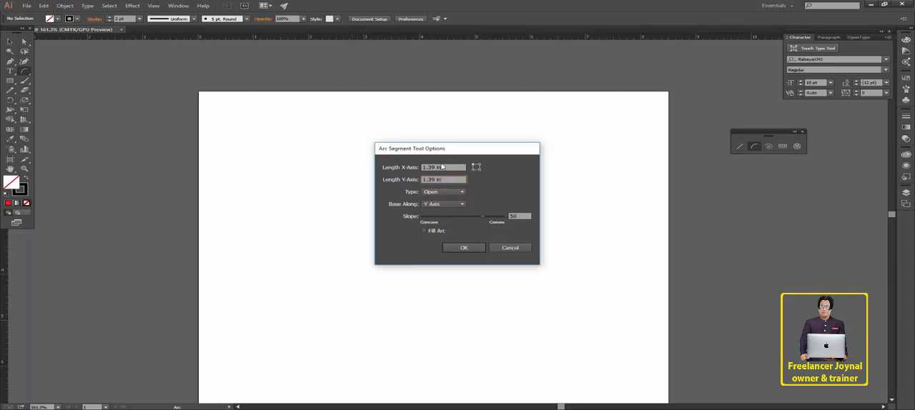
click(464, 248)
key(v)
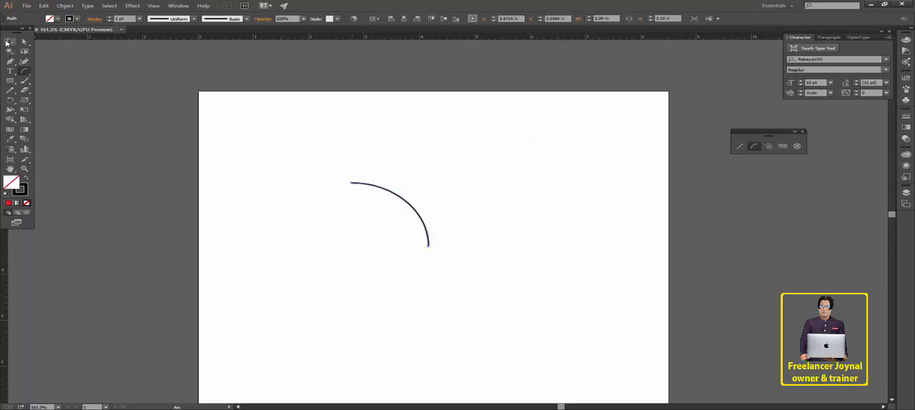
- Rotate the arc so it bulges to the left, and delete it
click(407, 271)
click(424, 228)
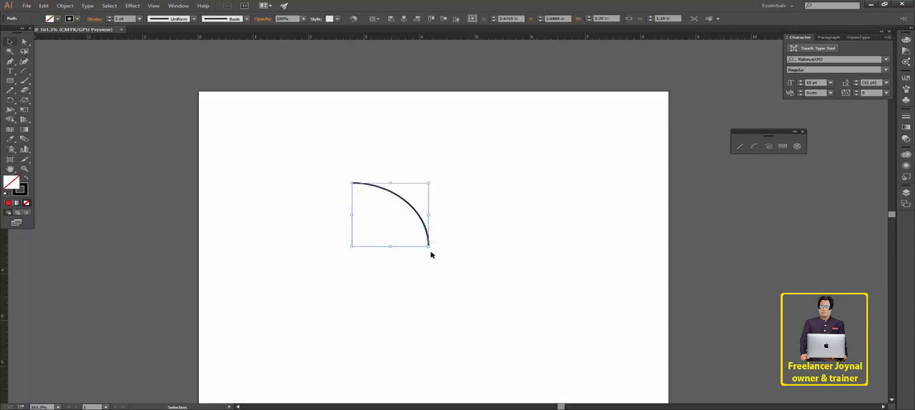
drag(430, 249, 372, 112)
click(498, 260)
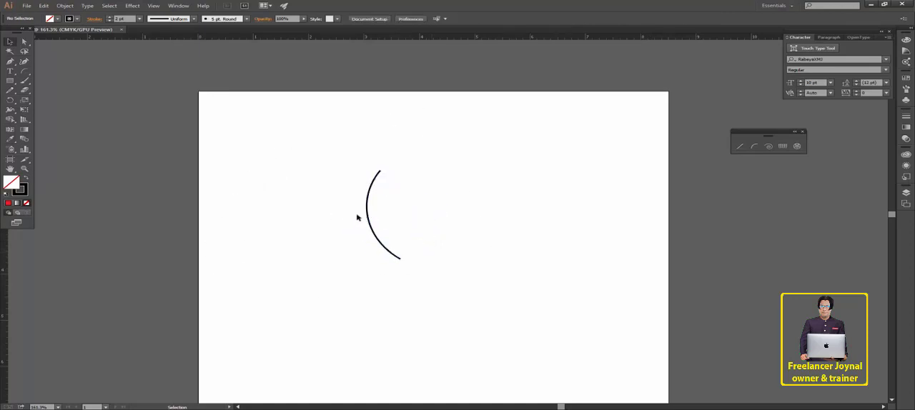
click(365, 213)
key(Delete)
- Create a 1.39 in by 1.39 in arc with a more convex slope, and delete it
click(754, 146)
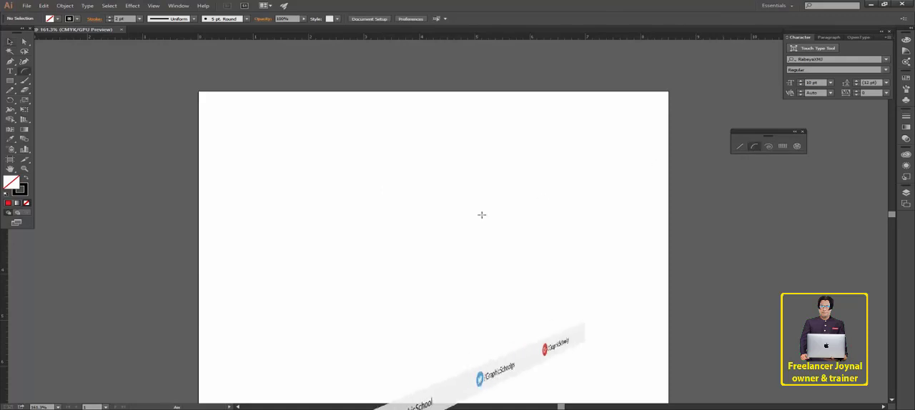
click(481, 214)
drag(482, 216, 509, 221)
click(472, 247)
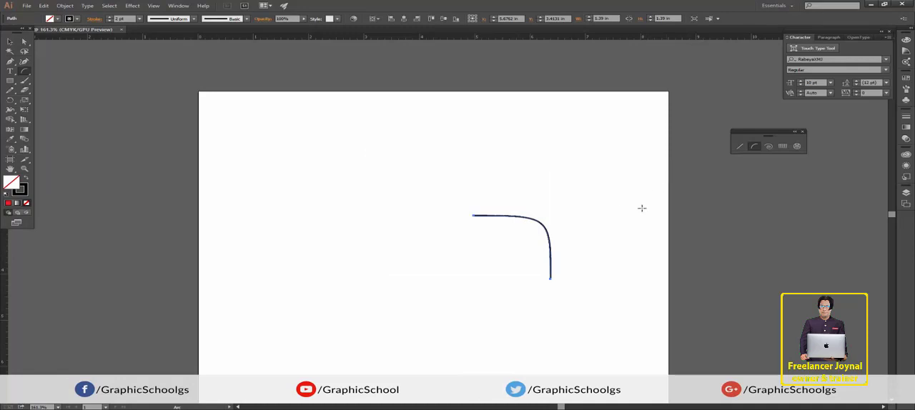
key(v)
key(Delete)
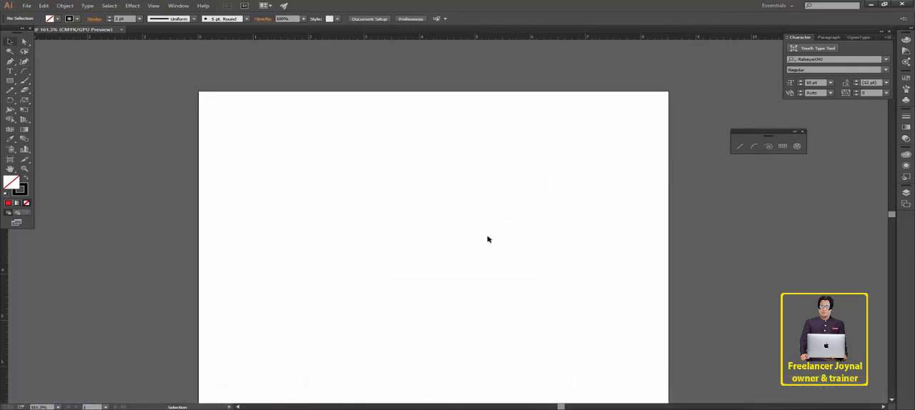
- Draw a freehand spiral about 5.8 in wide and 5.4 in high with the Spiral tool, and delete it
drag(25, 72, 64, 83)
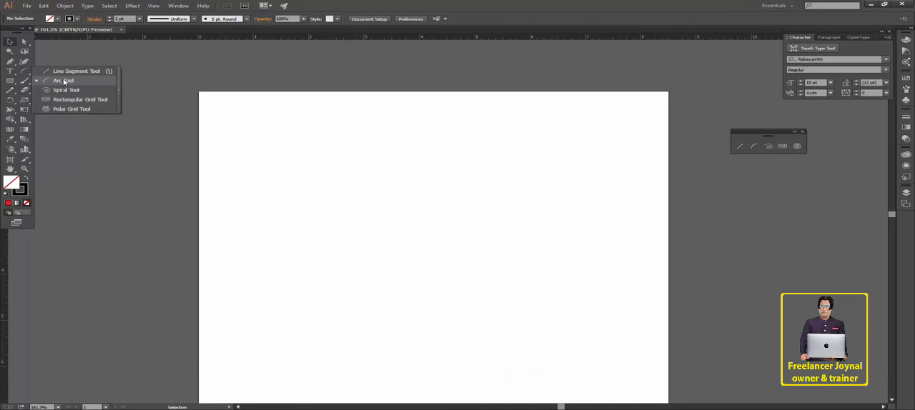
drag(64, 85, 66, 91)
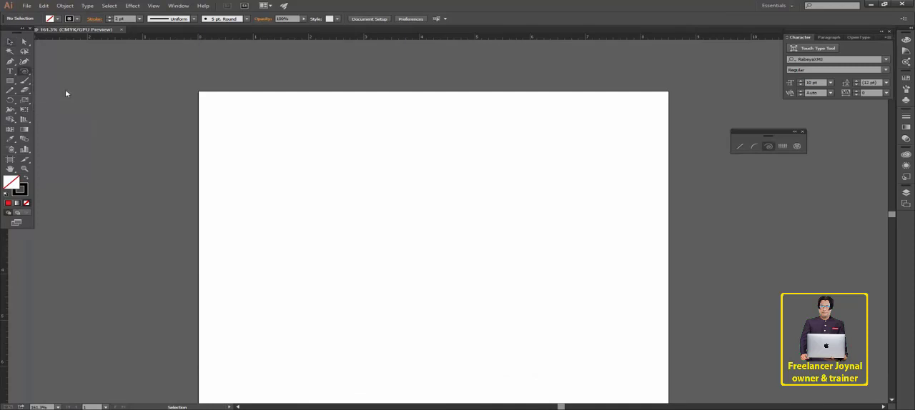
click(346, 220)
click(480, 245)
drag(261, 189, 444, 284)
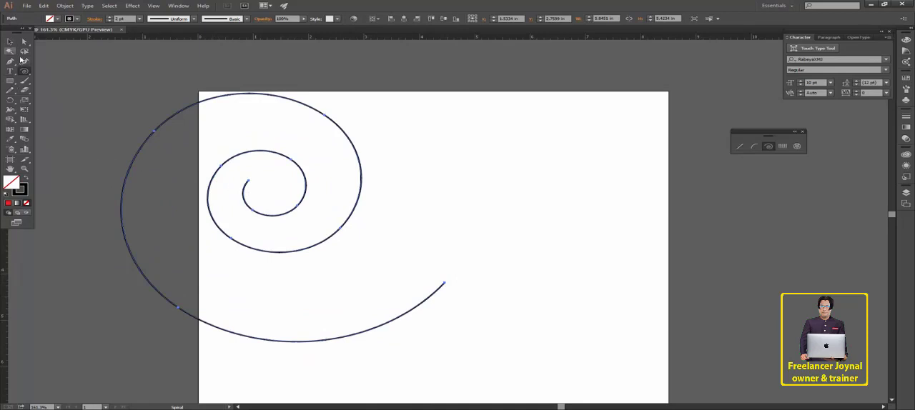
key(Delete)
- Create a spiral with radius 3.4251 in, 80% decay and 23 segments, and delete it
click(437, 219)
click(469, 224)
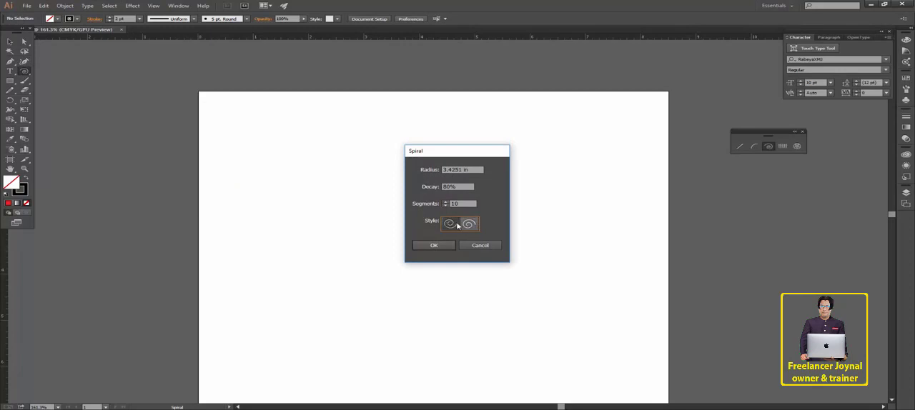
click(445, 202)
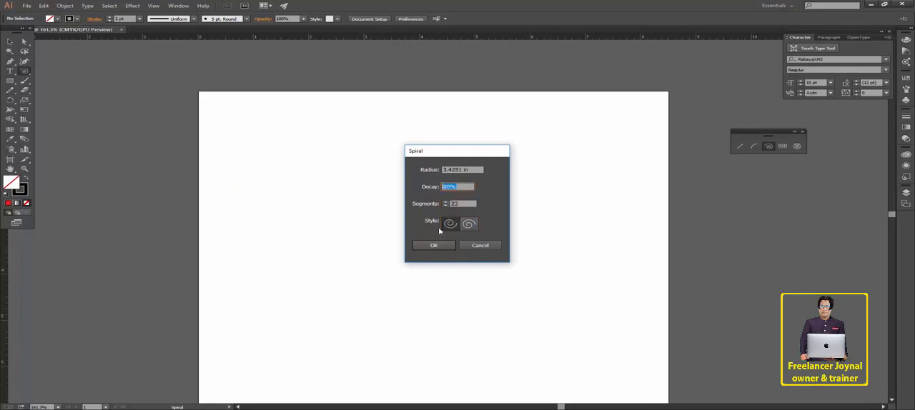
click(433, 245)
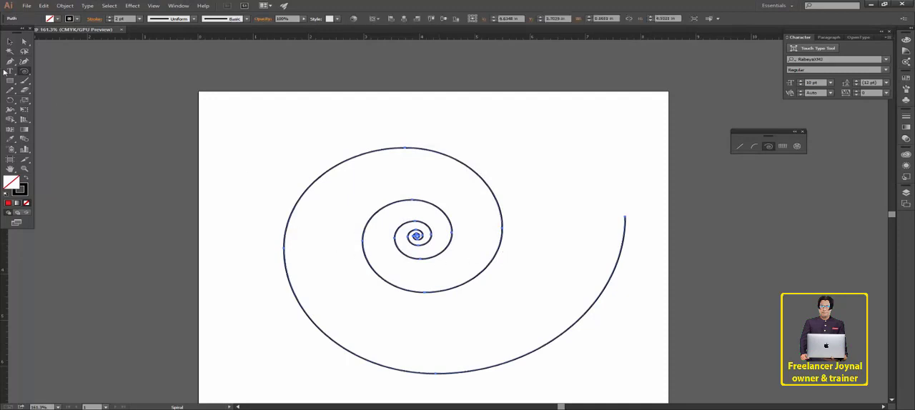
click(10, 42)
key(Delete)
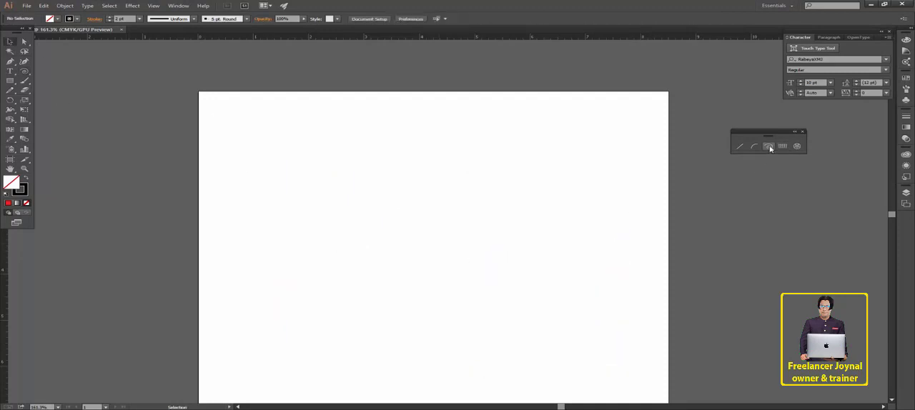
- Draw a freehand spiral with a radius of about 1.2 in, adjusting the number of segments to 84
click(768, 147)
drag(362, 209, 498, 304)
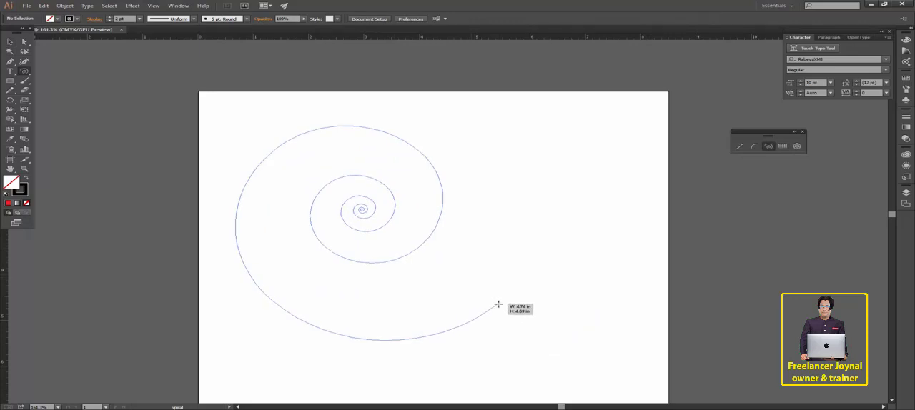
drag(498, 305, 376, 262)
key(Down)
key(Down)
key(Down)
key(Down)
key(Down)
key(Down)
key(Down)
key(Down)
key(Down)
key(Down)
key(Up)
key(Up)
key(Up)
key(Up)
key(Up)
key(Up)
key(Up)
key(Up)
key(Up)
key(Up)
- Create a second spiral from exact options with radius 1.2047 in, 80% decay and fewer segments than the first
click(456, 199)
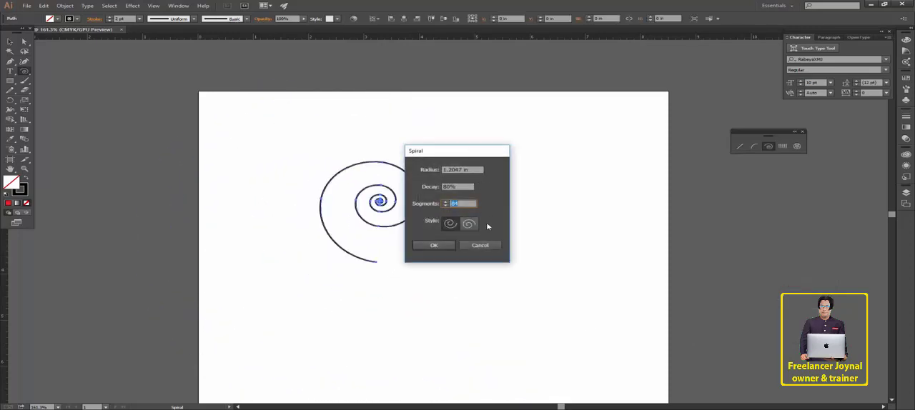
click(449, 224)
click(435, 246)
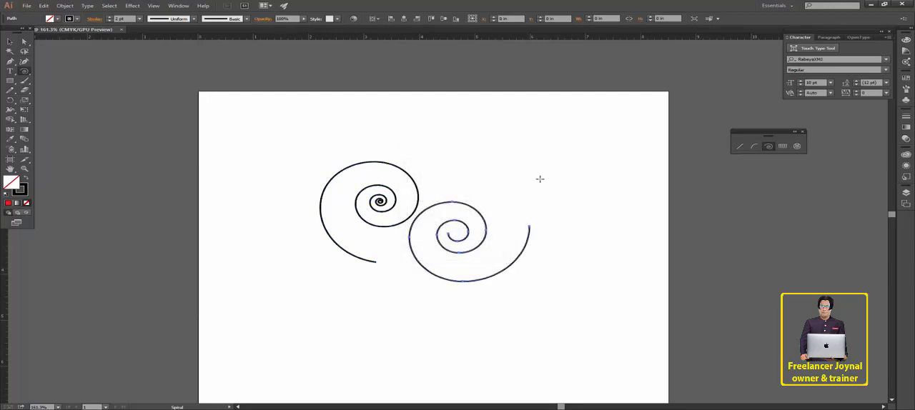
- Draw a freehand spiral about 2.7 in wide and 3.1 in high, decreasing and increasing its segments while drawing
drag(551, 136, 599, 212)
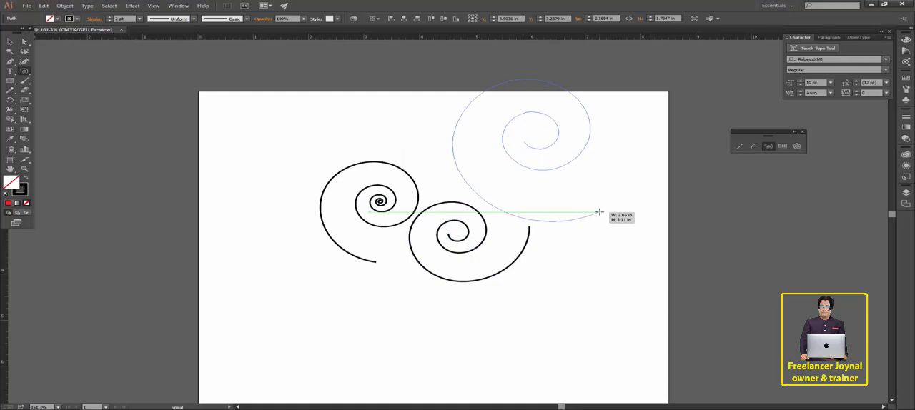
key(Down)
key(Down)
key(Down)
key(Down)
key(Down)
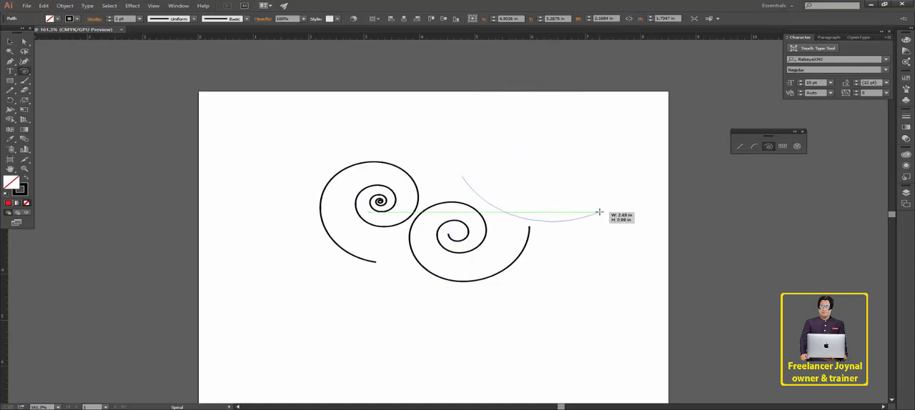
key(Up)
key(Up)
key(Up)
key(Up)
key(Up)
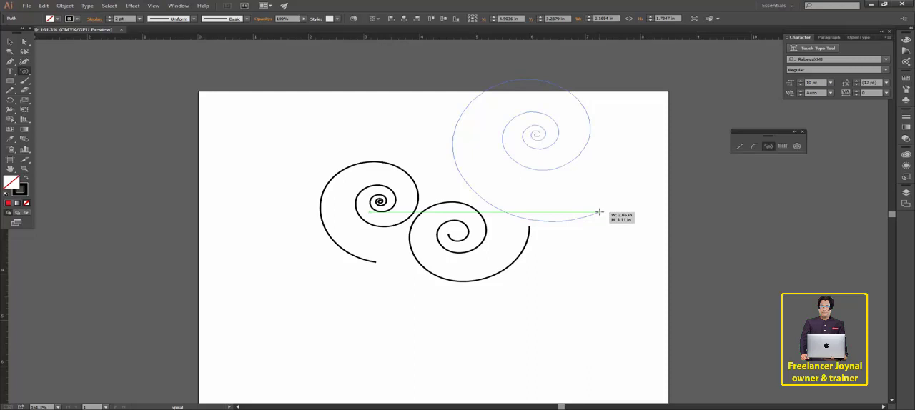
drag(599, 212, 599, 213)
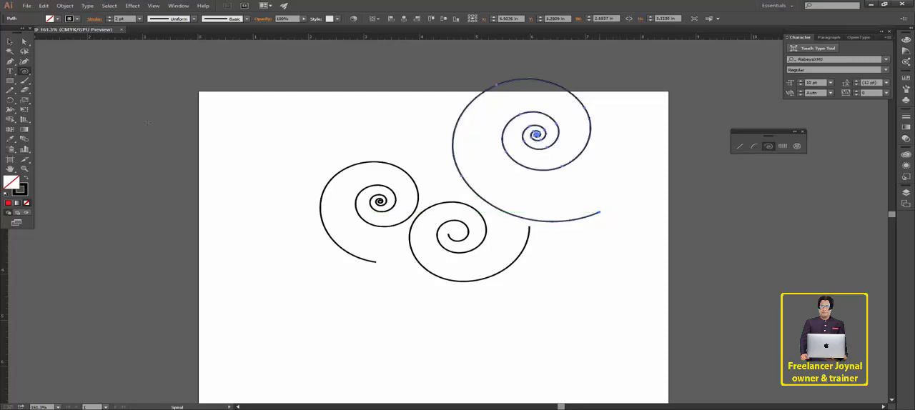
- Delete the freehand spiral and the two remaining spirals from the artboard
key(Delete)
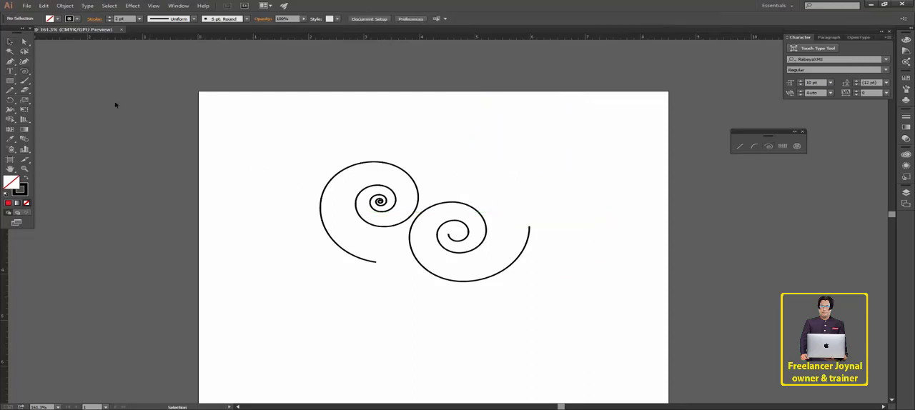
key(v)
key(ctrl+a)
key(Delete)
- Create a rectangular grid 5 in wide and 4 in high with 10 horizontal and 5 vertical dividers
click(23, 71)
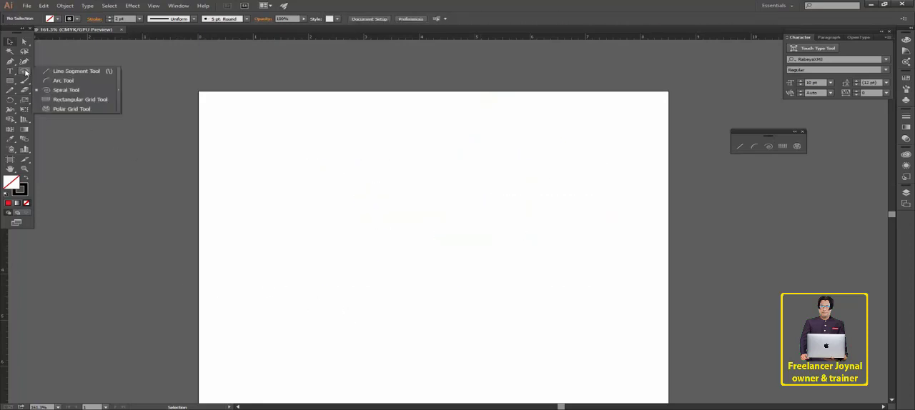
click(79, 100)
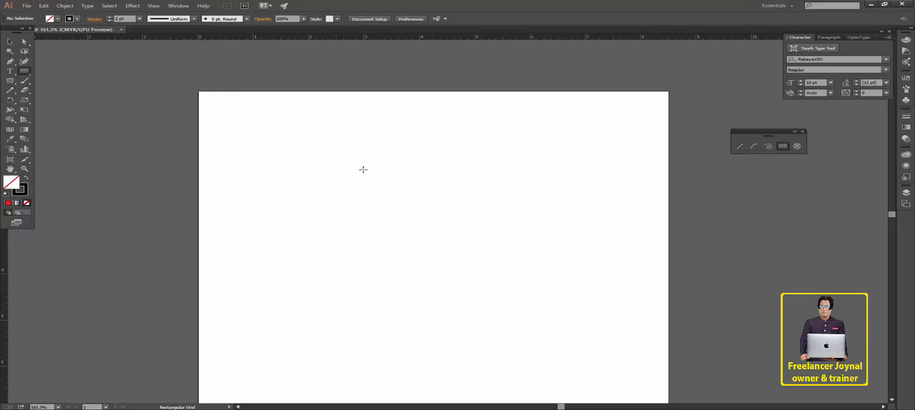
click(414, 180)
click(430, 136)
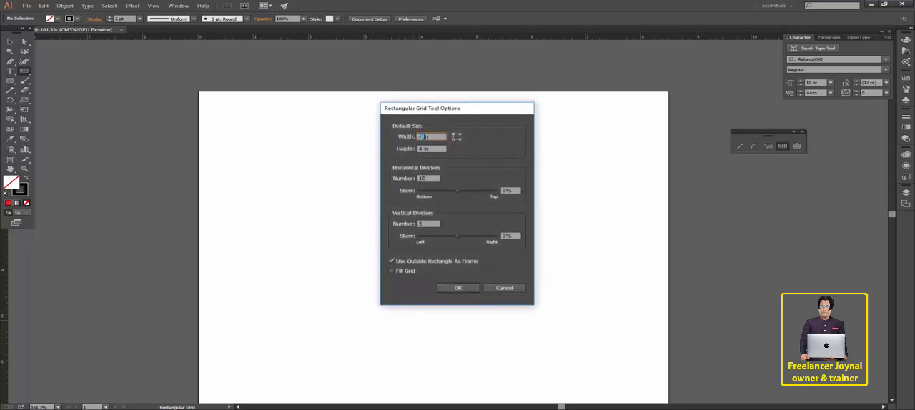
click(420, 149)
drag(432, 179, 393, 178)
click(419, 224)
click(459, 288)
- Move the rectangular grid fully onto the artboard, near its middle
key(v)
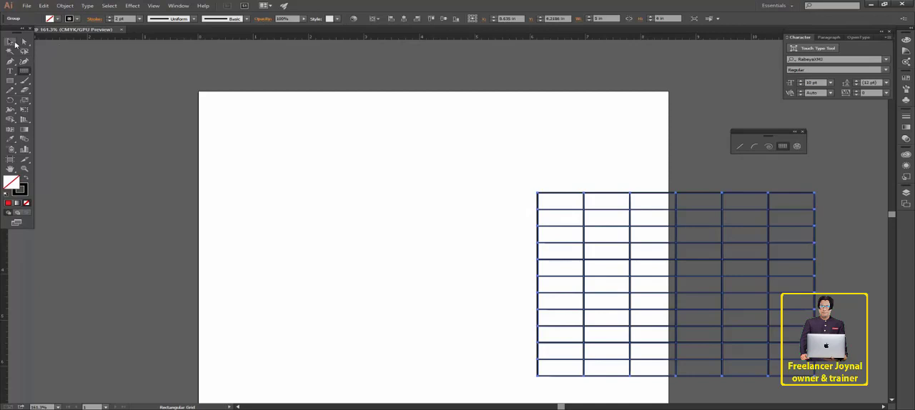
drag(650, 193, 432, 172)
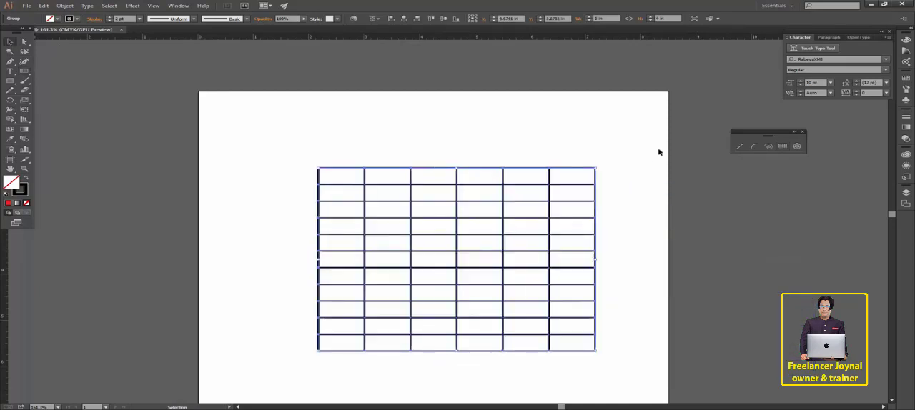
click(659, 152)
- Change the grid's stroke color to green
click(512, 169)
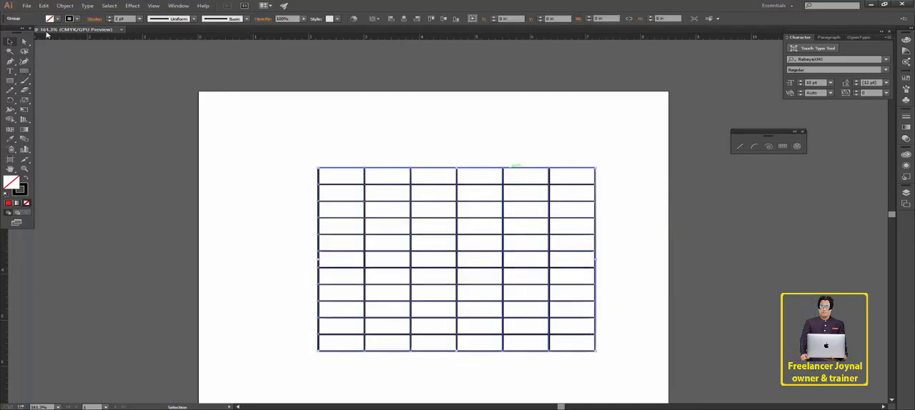
click(69, 18)
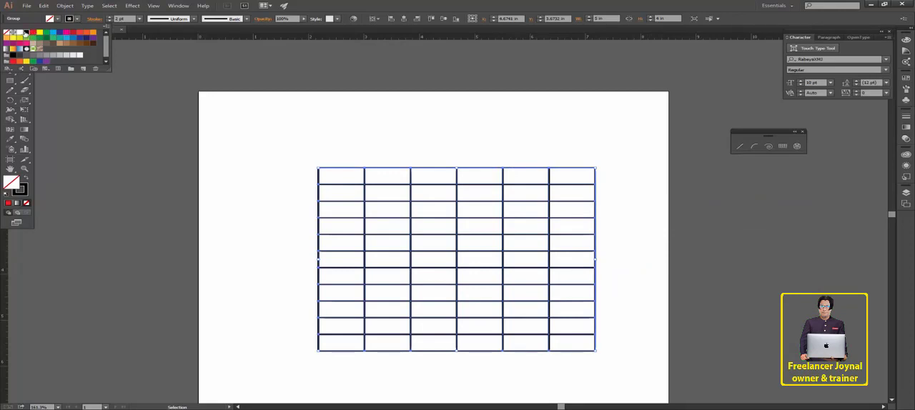
click(33, 33)
click(45, 33)
click(51, 20)
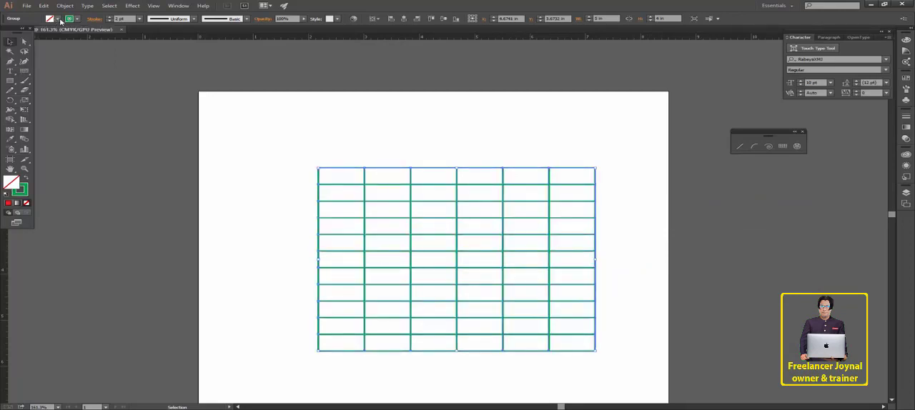
- Try several fill colors on the grid and settle on light blue
click(58, 20)
click(33, 33)
click(48, 33)
click(55, 38)
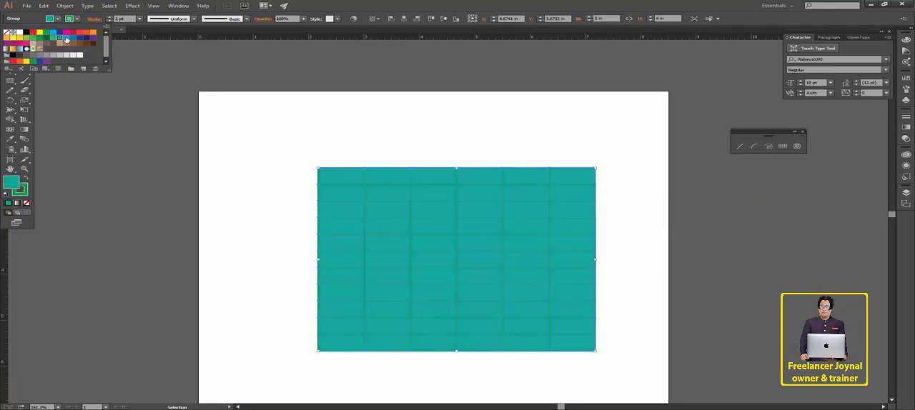
click(62, 38)
click(72, 39)
click(68, 41)
click(337, 80)
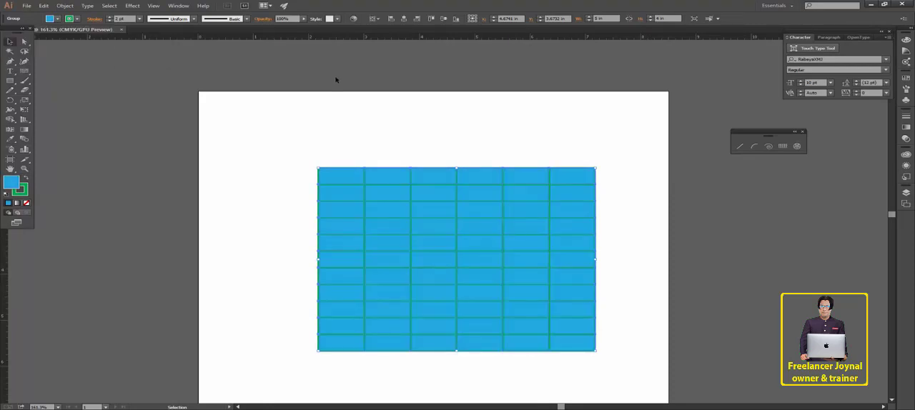
- Add the text 12 with a white fill and place copies in the first four cells of the grid's top row
click(10, 71)
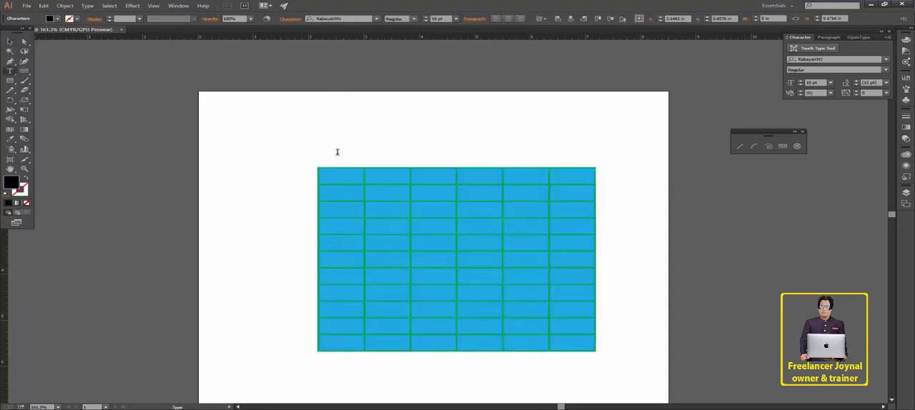
click(317, 129)
text(12)
click(9, 41)
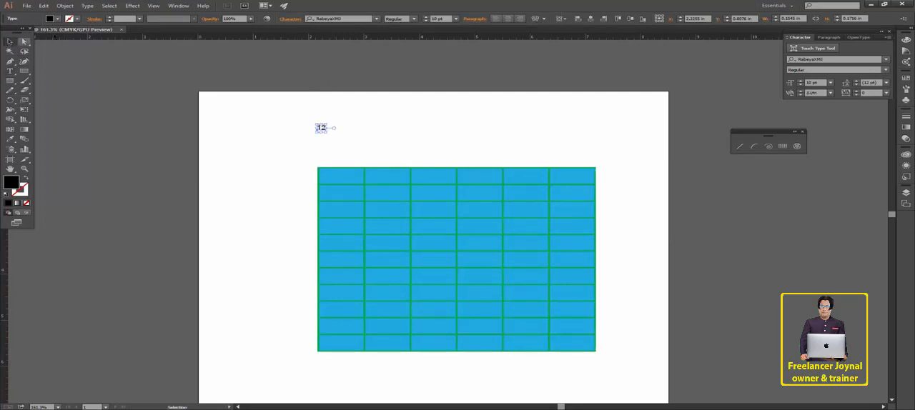
click(59, 19)
click(20, 33)
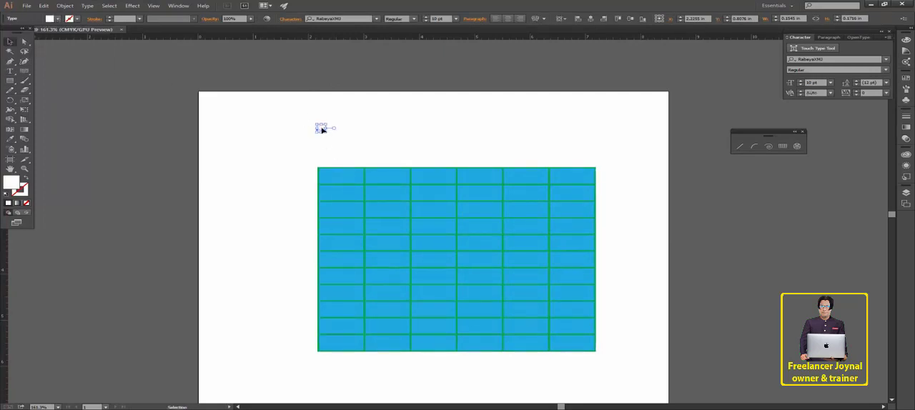
drag(324, 128, 480, 179)
click(693, 250)
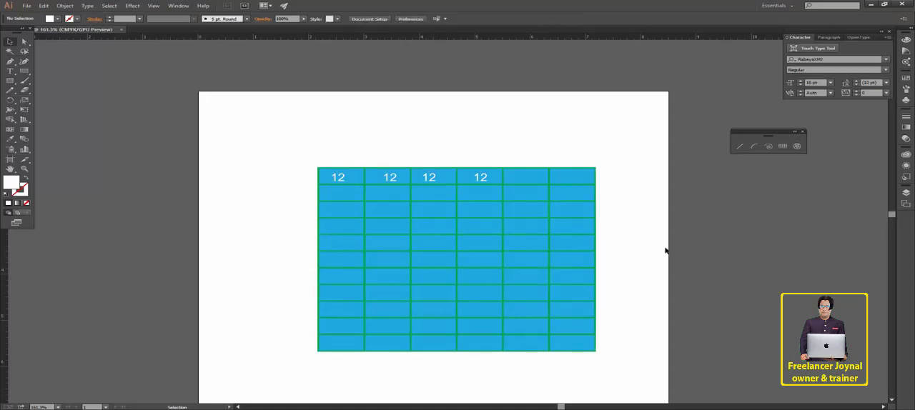
- Ungroup the grid and move its rightmost vertical divider, blue background rectangle and topmost horizontal divider away from the rest
right_click(548, 219)
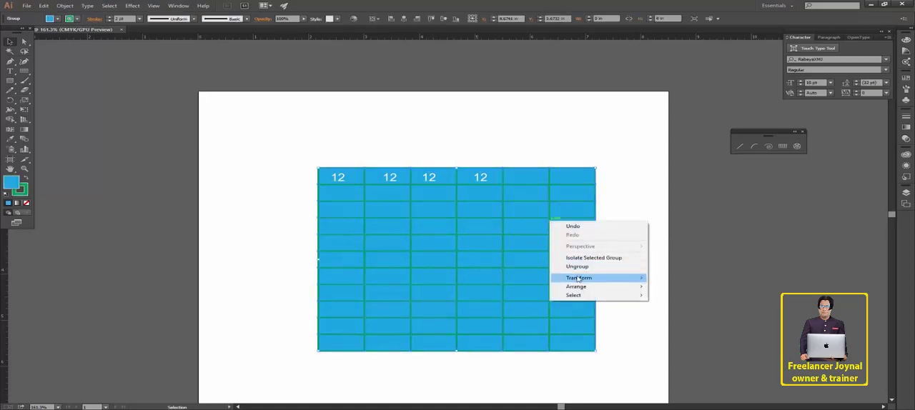
click(688, 255)
key(ctrl+z)
key(ctrl+z)
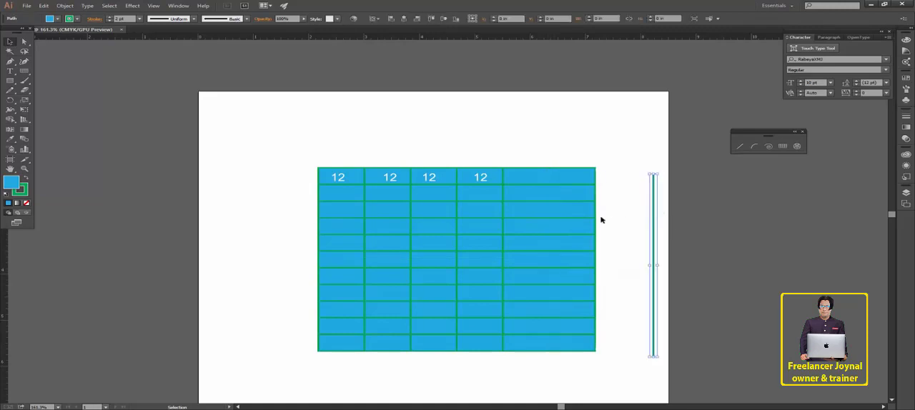
key(ctrl+z)
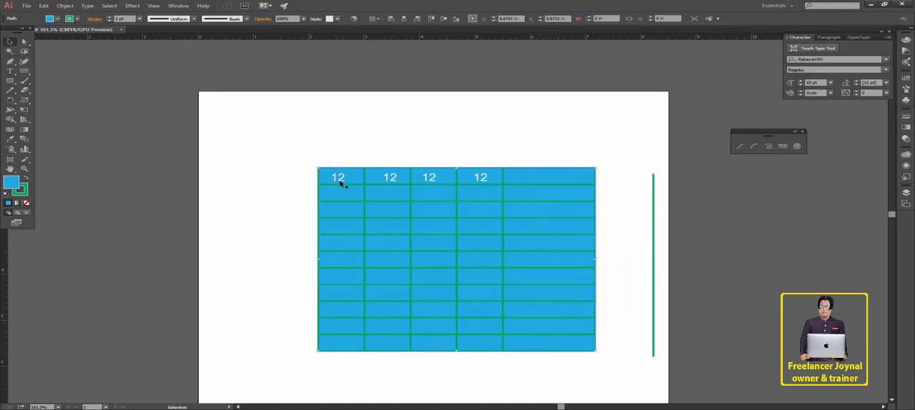
key(ctrl+z)
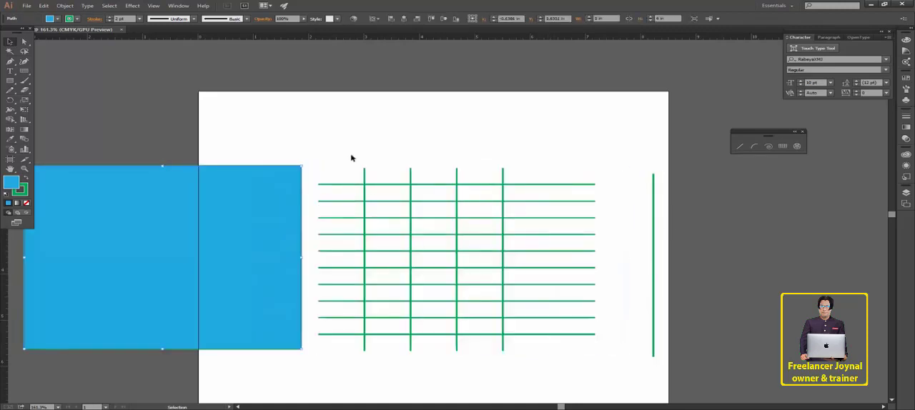
drag(358, 184, 351, 154)
double_click(350, 201)
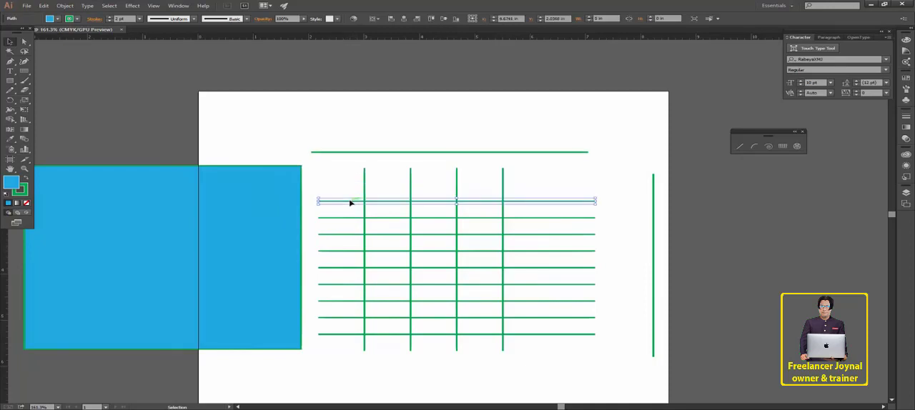
click(359, 243)
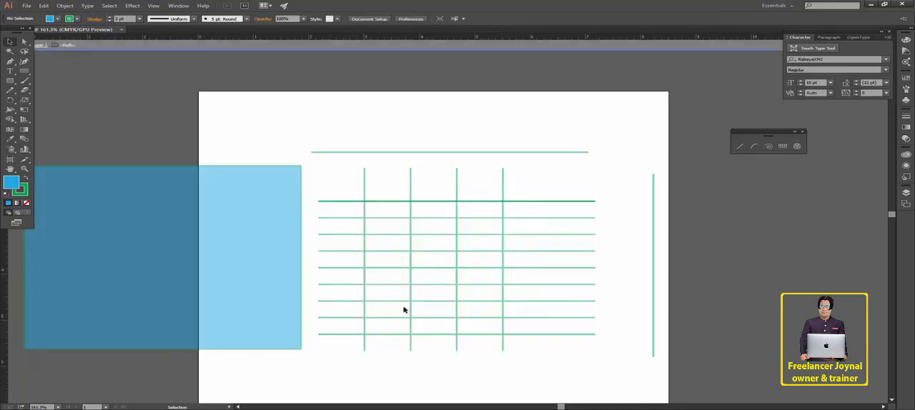
double_click(402, 350)
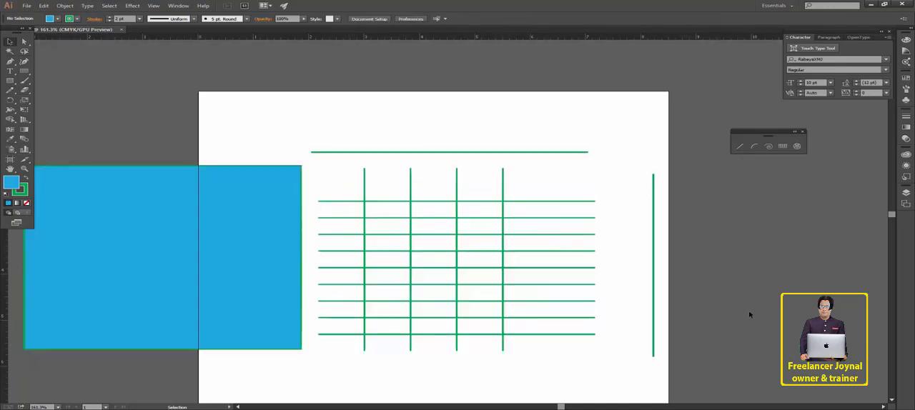
- Delete all the separated grid parts and number texts from the artboard
key(ctrl+a)
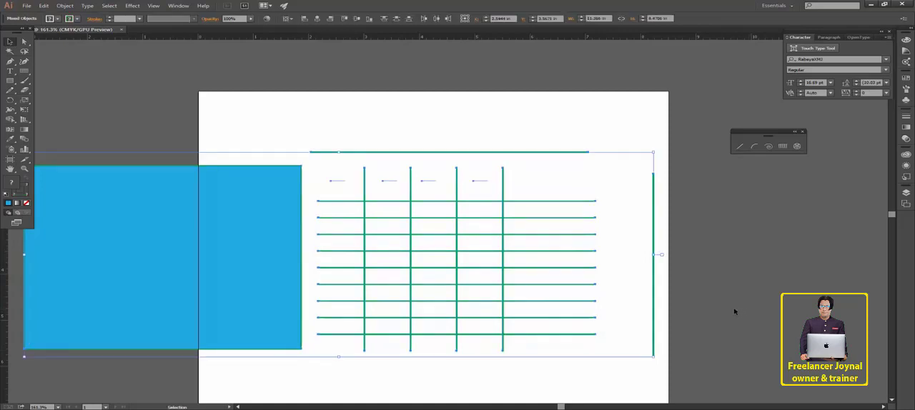
key(Delete)
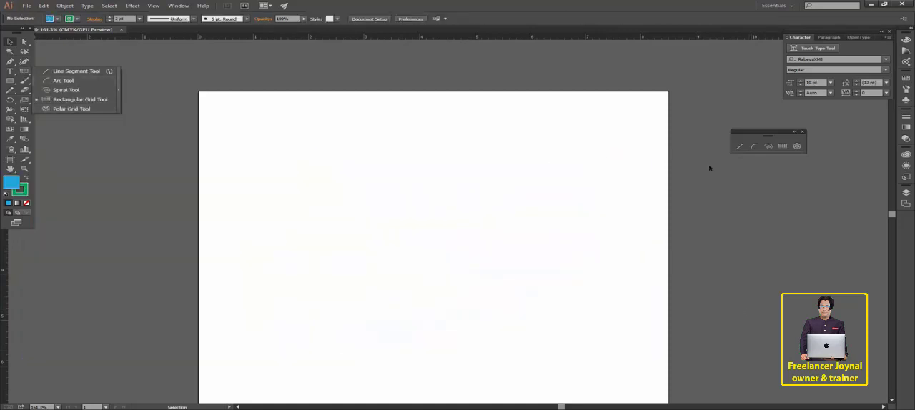
- Draw a freehand polar grid about 2.5 in wide and 2.2 in high, and delete it
click(782, 147)
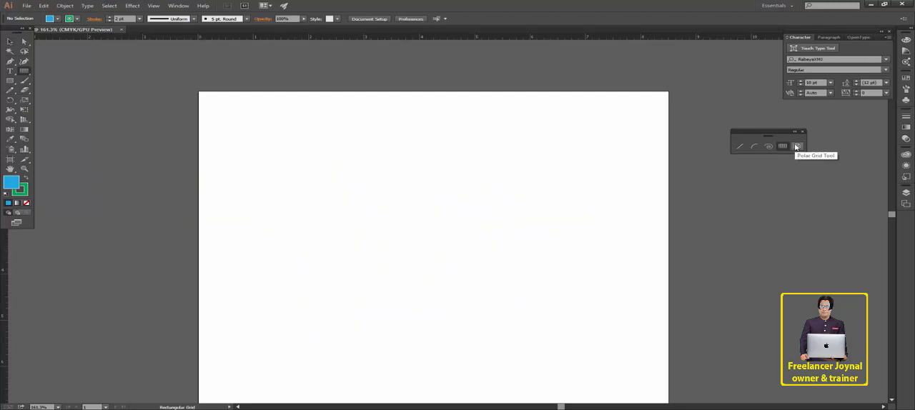
click(796, 147)
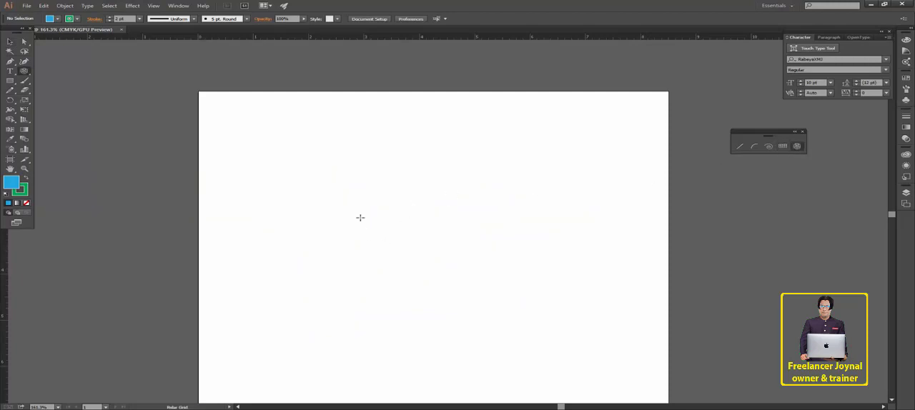
drag(360, 217, 503, 317)
key(alt)
key(shift)
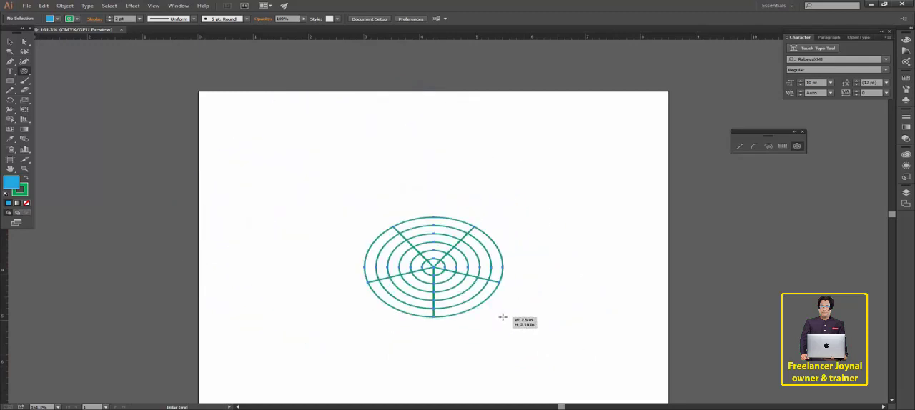
key(Delete)
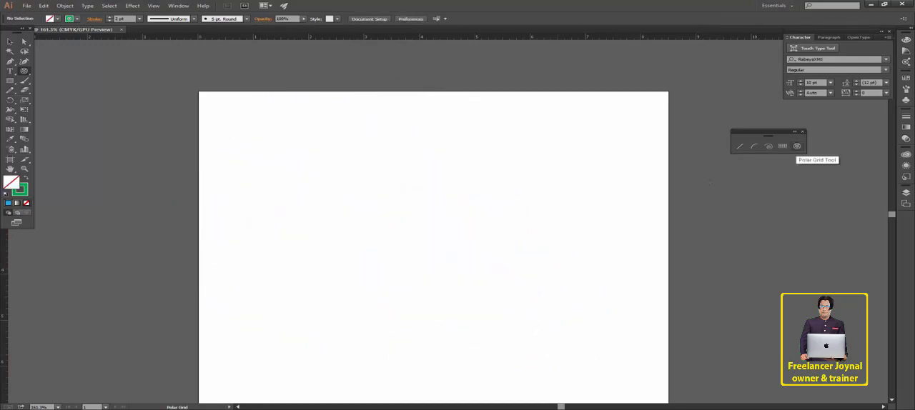
- Draw a freehand polar grid about 2.65 in wide and 2.5 in high with five radial dividers, raising its number of concentric rings while drawing
drag(439, 223, 585, 338)
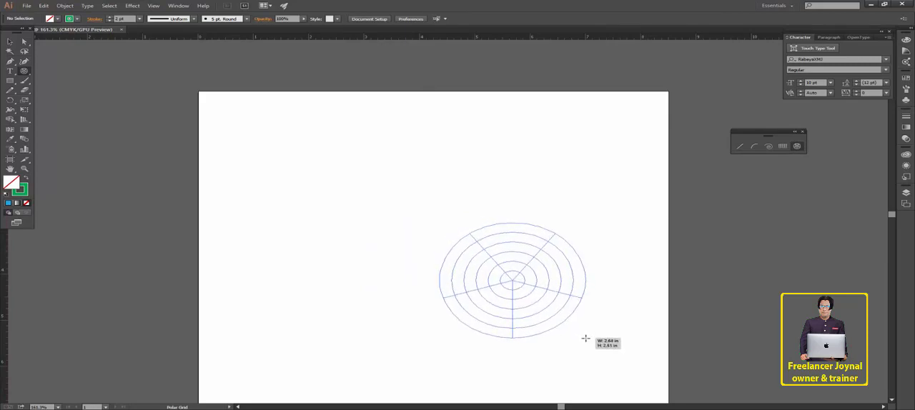
drag(610, 259, 558, 240)
key(alt+shift)
mouse_move(576, 303)
mouse_down()
mouse_move(523, 241)
mouse_move(619, 321)
mouse_move(484, 283)
mouse_move(608, 327)
mouse_move(547, 304)
mouse_move(568, 334)
mouse_move(585, 338)
mouse_up()
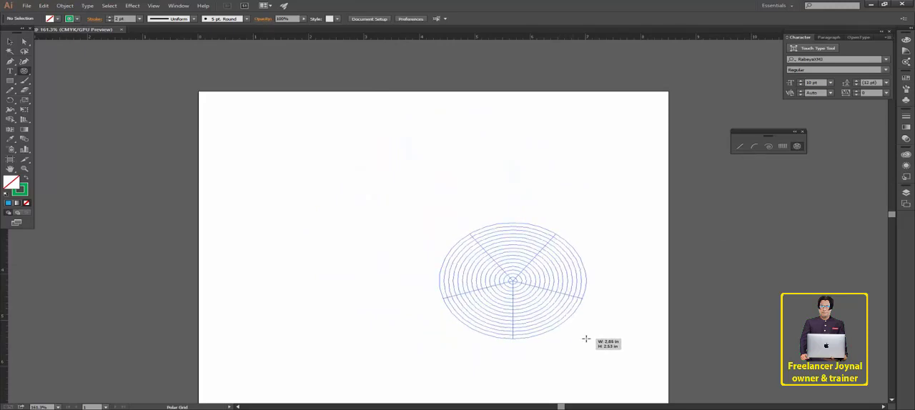
key(Down)
key(Down)
key(Down)
key(Down)
key(Down)
key(Down)
key(Down)
key(Down)
key(Down)
key(Down)
drag(586, 338, 585, 338)
key(Up)
key(Up)
key(Up)
key(Up)
key(Up)
key(Up)
key(Up)
key(Up)
key(Up)
key(Up)
key(Up)
key(Up)
- Move the polar grid toward the artboard's left half and ungroup it into individual rings with the radial dividers set apart above them
click(9, 40)
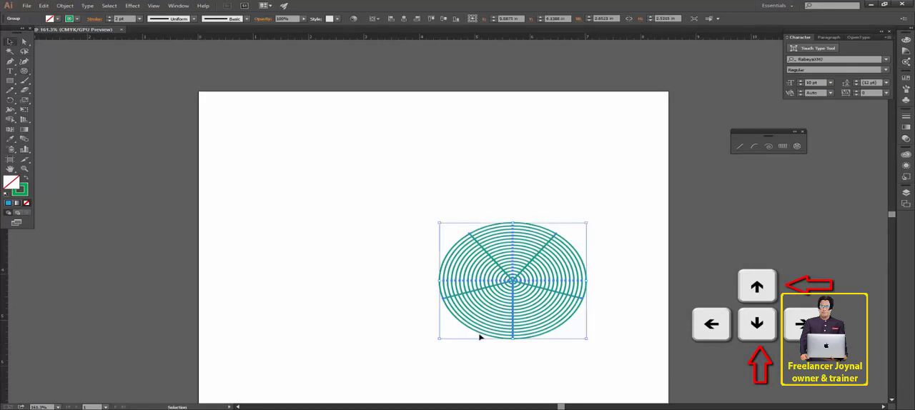
drag(541, 271, 353, 329)
right_click(431, 210)
click(458, 255)
click(428, 225)
right_click(377, 275)
click(405, 320)
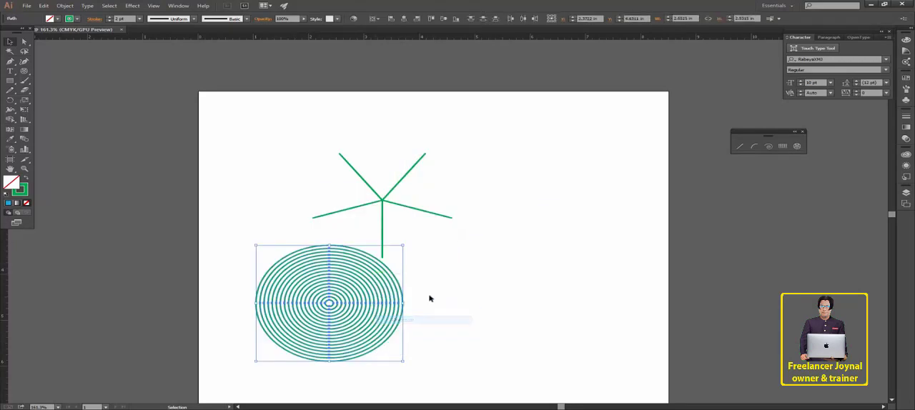
- Move four single rings out of the concentric set: one to its right, a small one to its upper left and two off the artboard
click(444, 275)
drag(359, 273, 473, 251)
click(333, 281)
drag(328, 293, 227, 158)
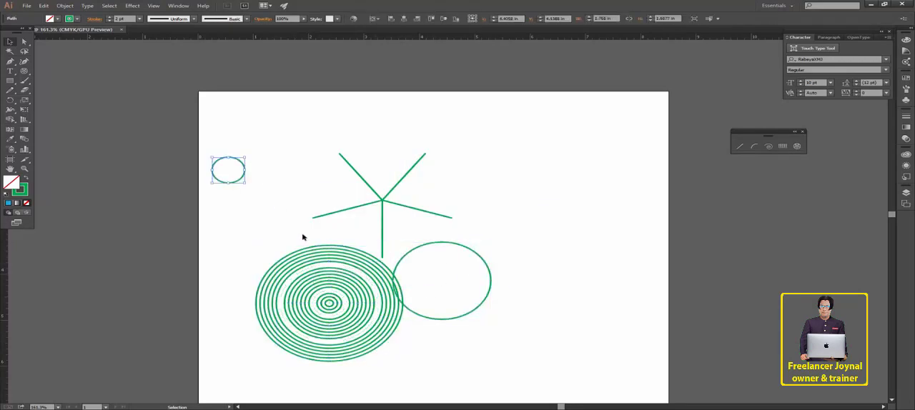
drag(308, 255, 243, 166)
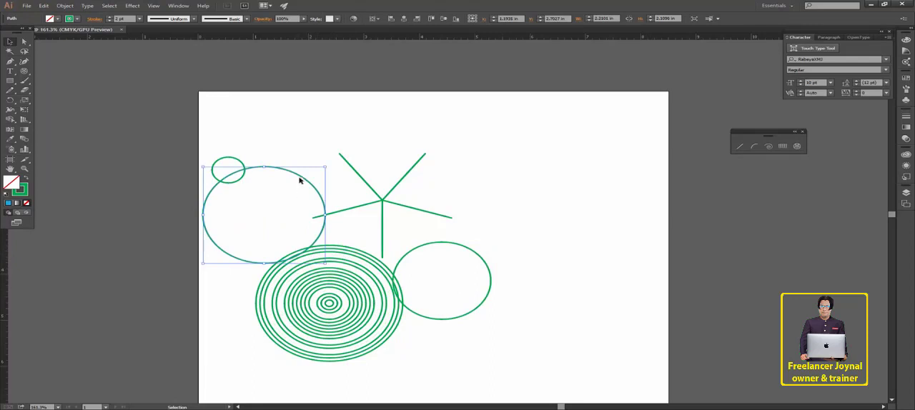
drag(299, 180, 130, 123)
click(386, 329)
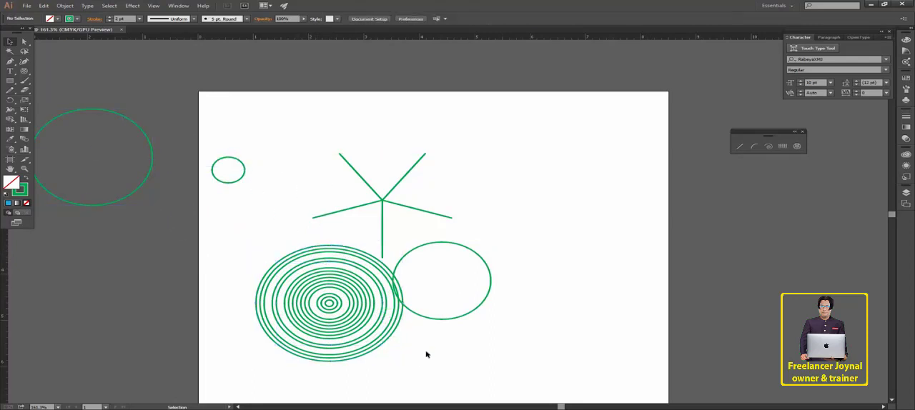
drag(359, 301, 117, 113)
- Delete the separated ring to the right of the concentric set and all the radial dividers
click(422, 248)
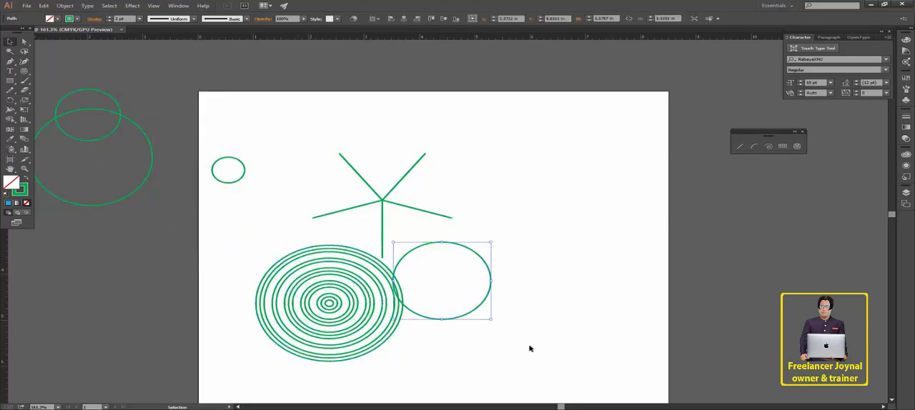
key(Delete)
drag(450, 205, 251, 75)
key(Delete)
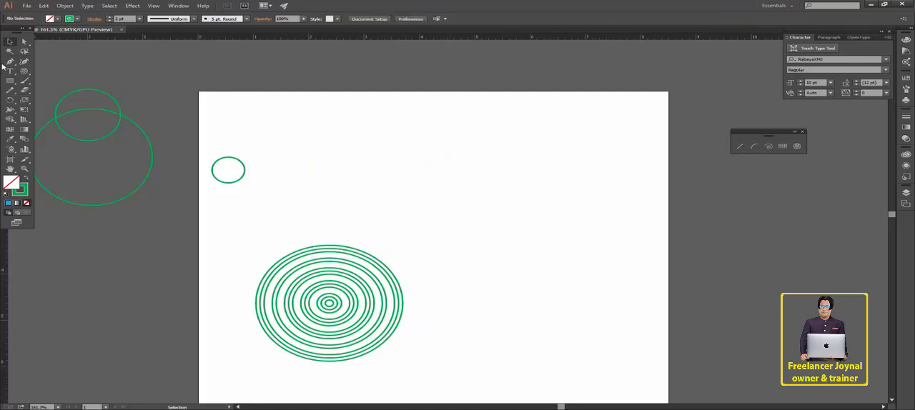
drag(345, 205, 323, 335)
click(368, 191)
drag(364, 194, 300, 341)
click(448, 221)
drag(353, 213, 314, 322)
click(408, 222)
drag(25, 72, 58, 75)
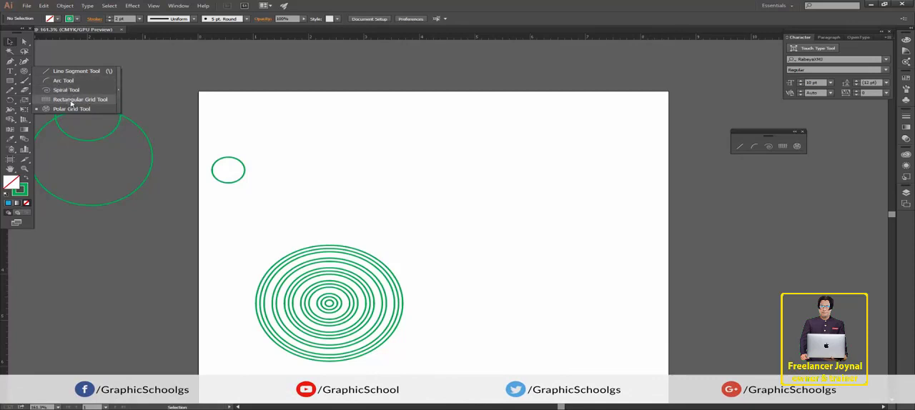
click(8, 43)
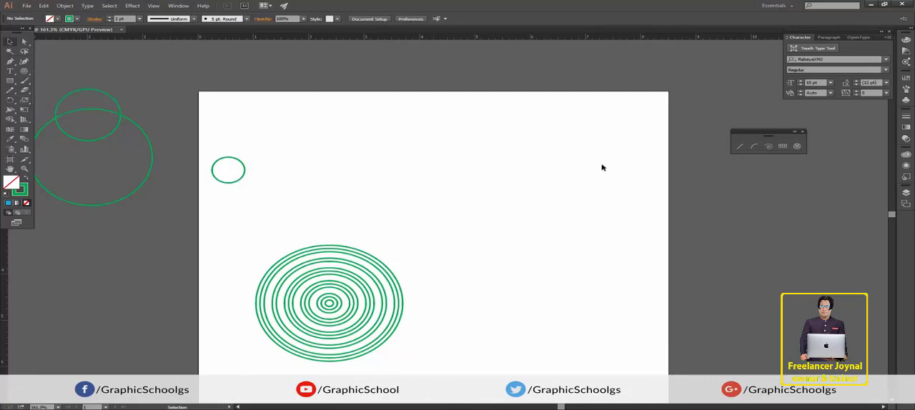